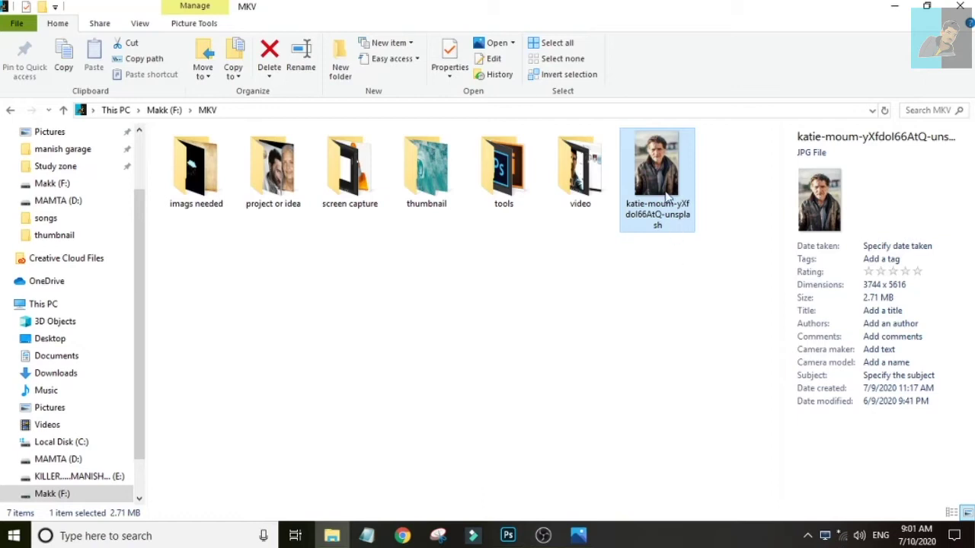
- Place the man's portrait JPG from File Explorer into the 1280×720 Photoshop canvas
drag(667, 197, 373, 313)
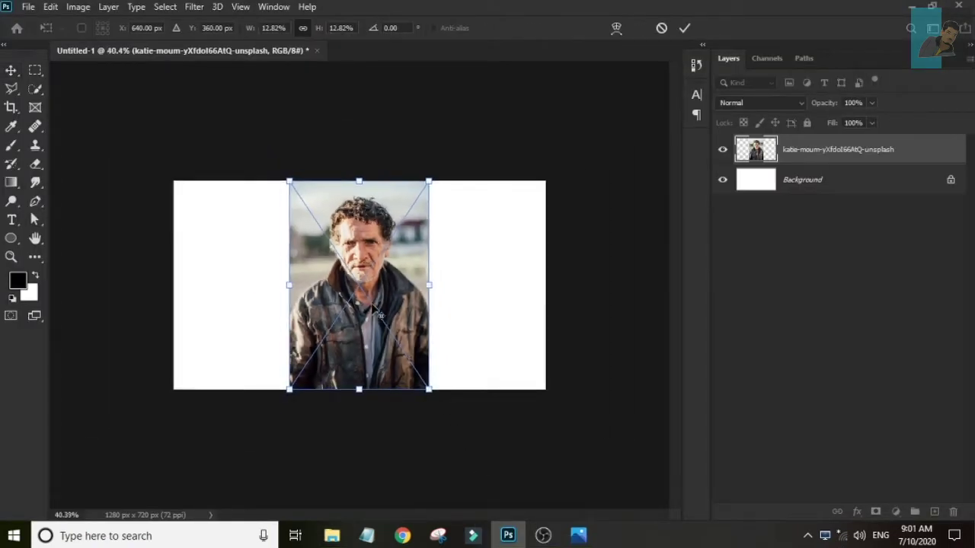
- Commit the placed portrait and duplicate its layer as a copy above the original
key(ctrl+plus)
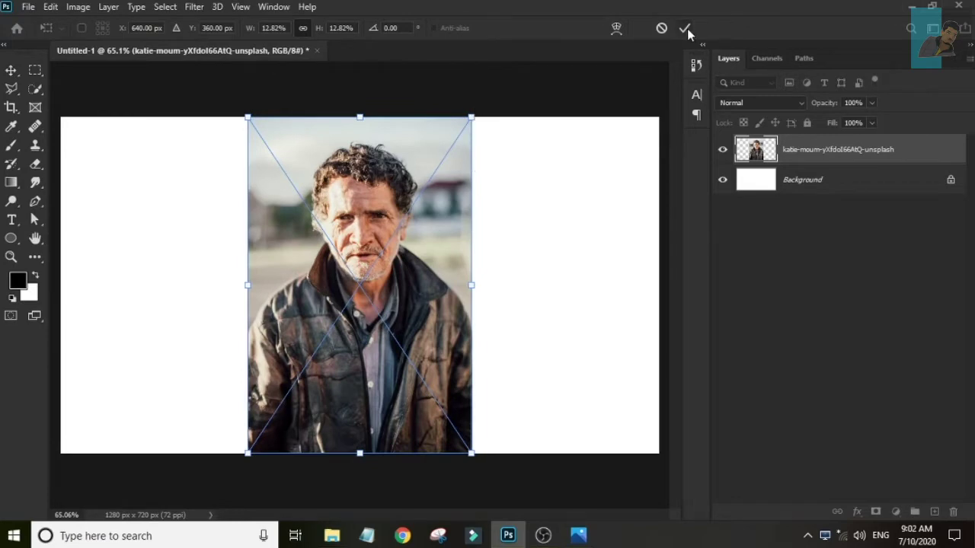
key(Return)
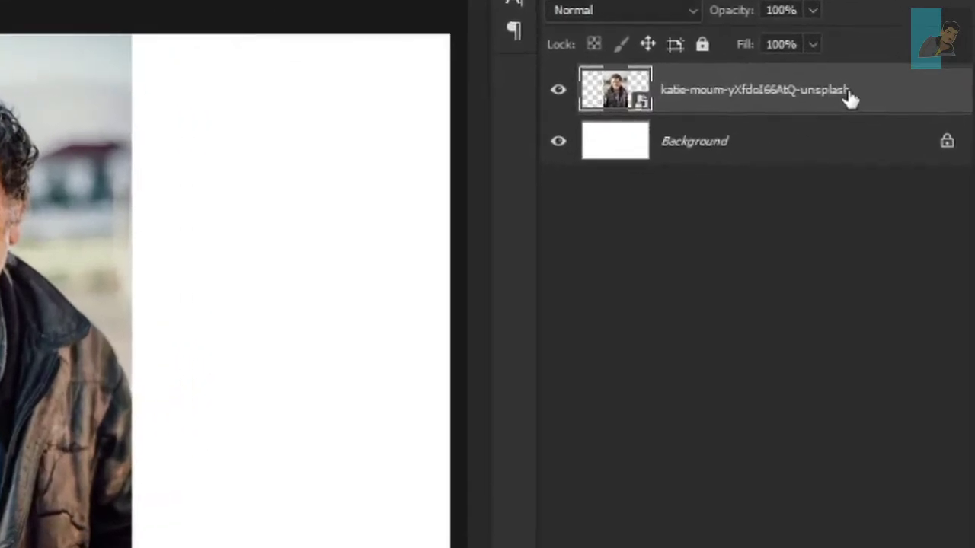
mouse_move(893, 152)
mouse_down()
mouse_move(907, 246)
mouse_move(914, 522)
mouse_up()
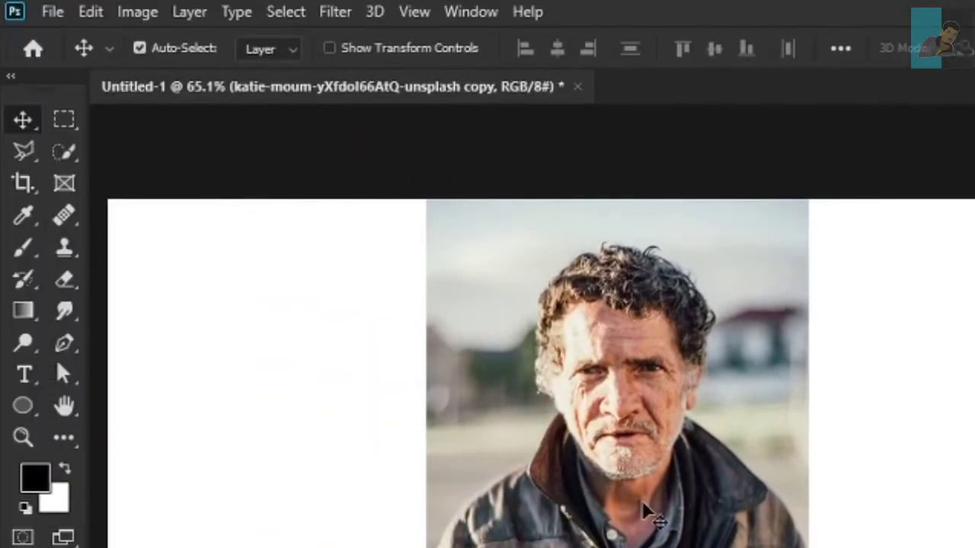
- Quick Select the man's hair and forehead, including the left side of the hair
click(64, 152)
scroll(740, 394, up, 3)
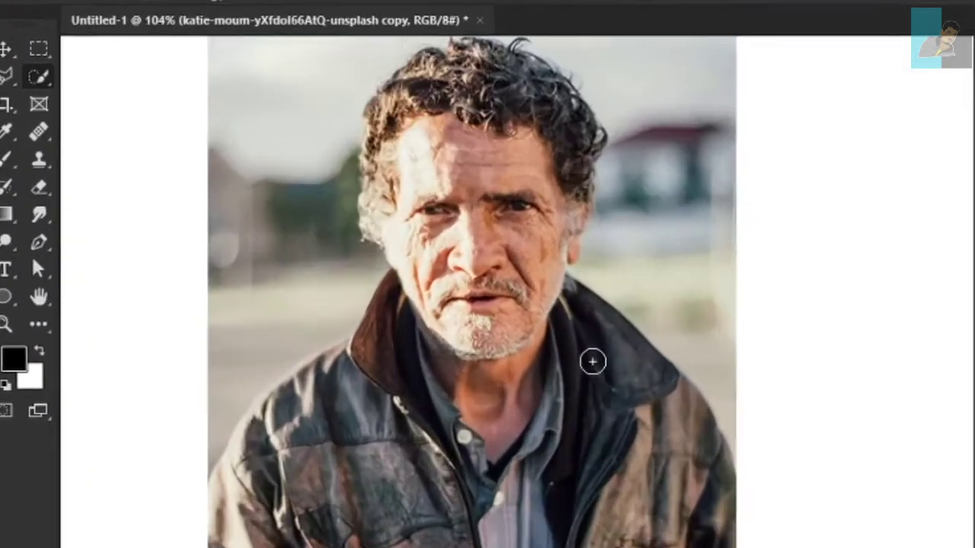
scroll(591, 361, up, 1)
scroll(500, 370, up, 1)
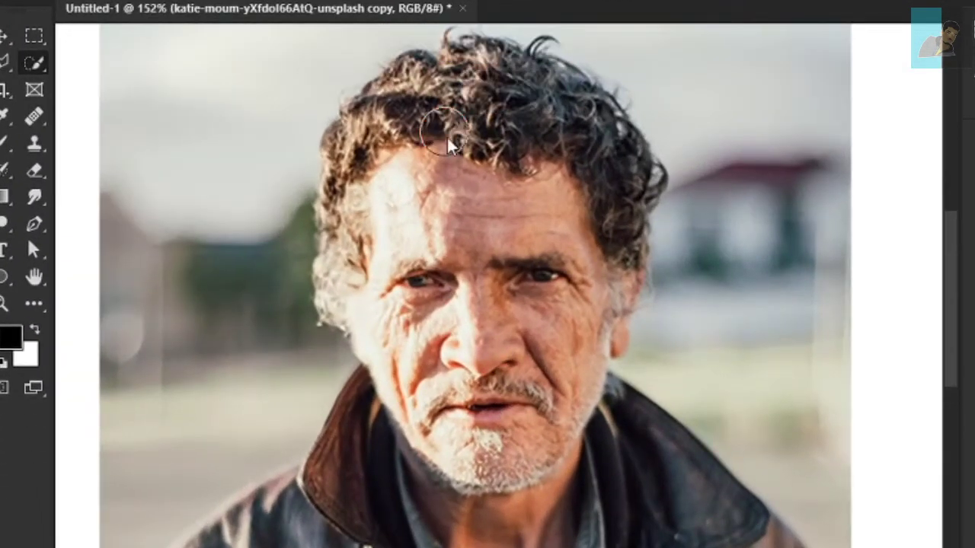
mouse_move(452, 146)
mouse_down()
mouse_move(502, 201)
mouse_move(533, 442)
mouse_up()
scroll(580, 341, up, 3)
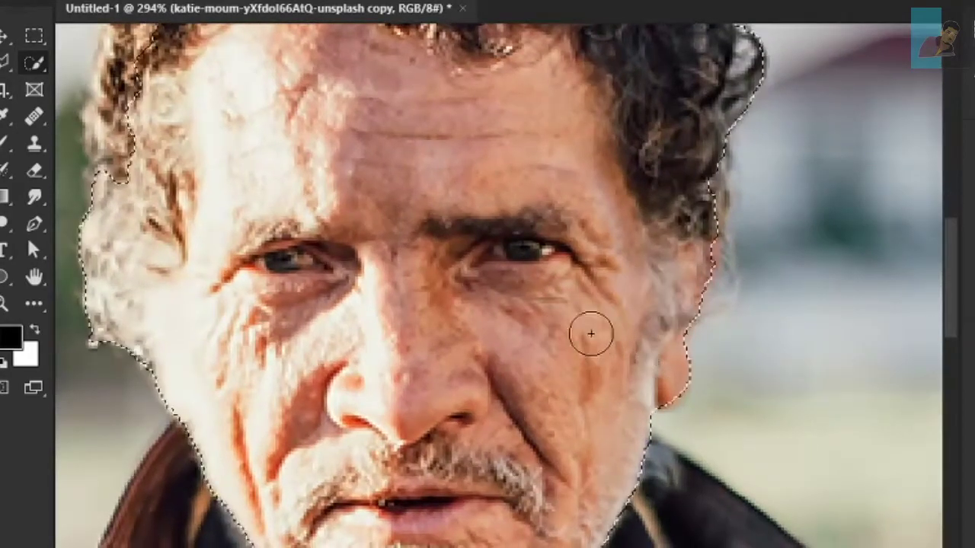
scroll(592, 330, up, 1)
drag(575, 278, 190, 457)
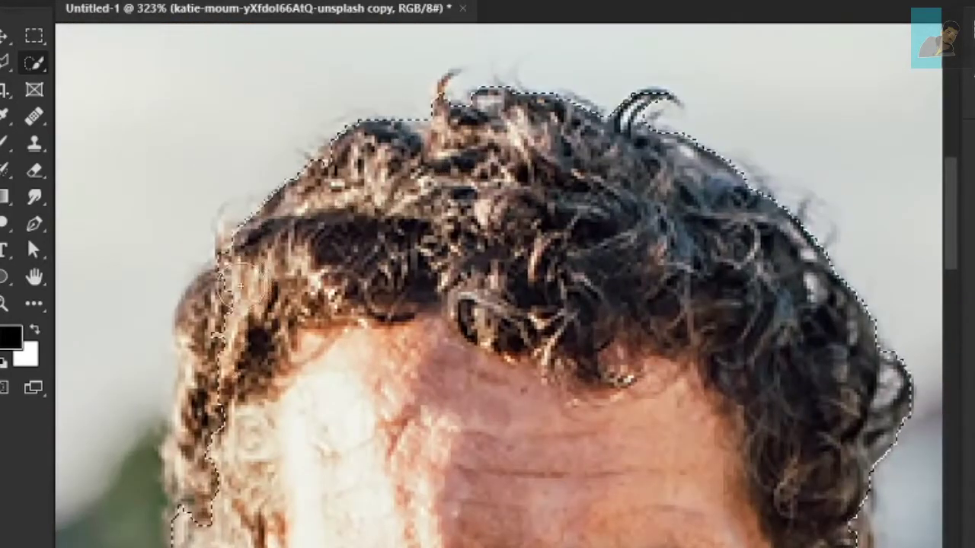
- Extend the head selection down the face to the chin and around the hair edges
scroll(327, 409, down, 2)
mouse_move(419, 458)
mouse_down()
mouse_move(403, 276)
mouse_move(447, 246)
mouse_up()
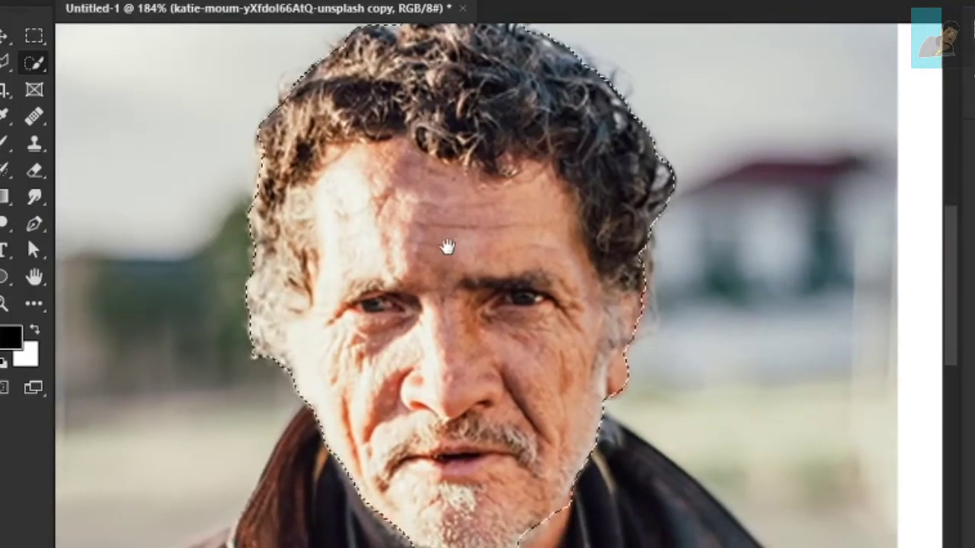
scroll(409, 446, up, 2)
scroll(371, 362, up, 2)
drag(371, 362, 424, 324)
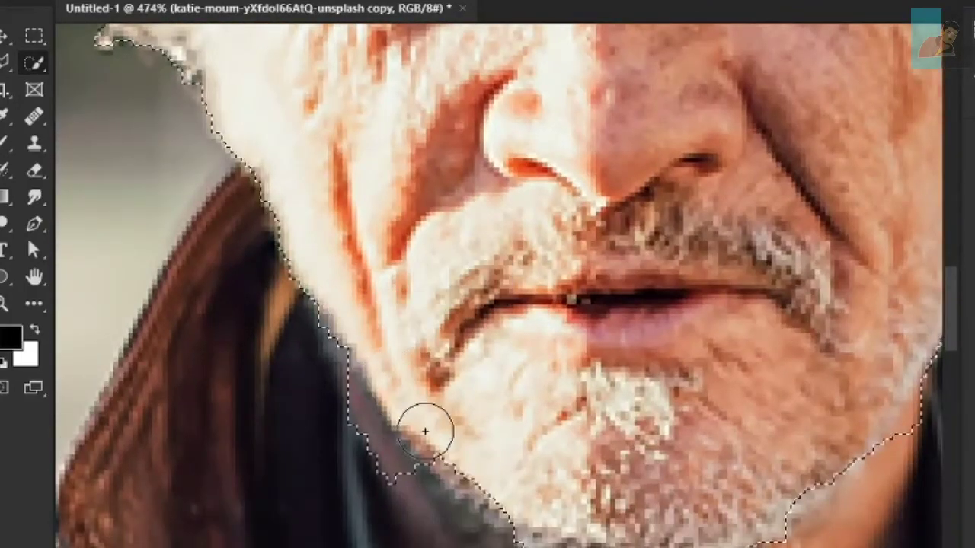
drag(414, 435, 333, 440)
scroll(718, 311, down, 2)
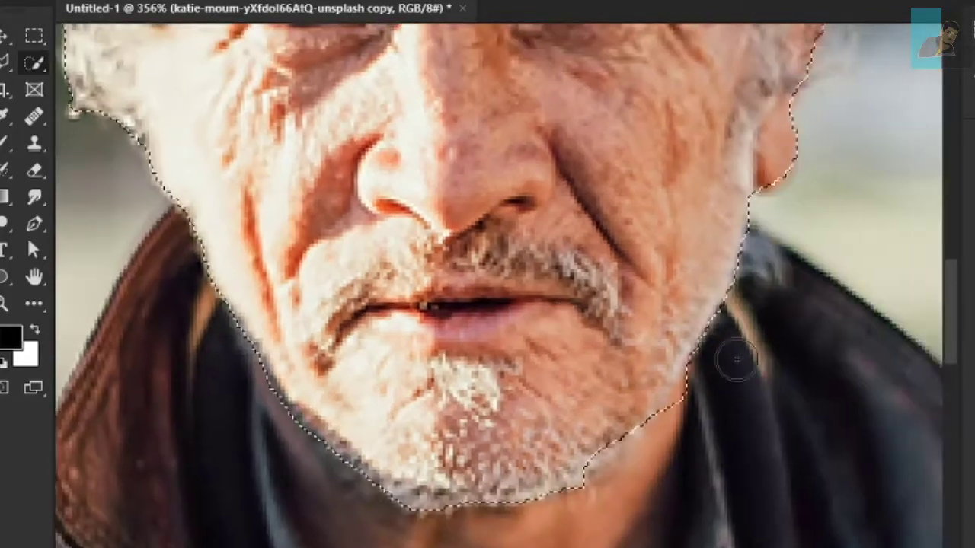
scroll(693, 418, down, 1)
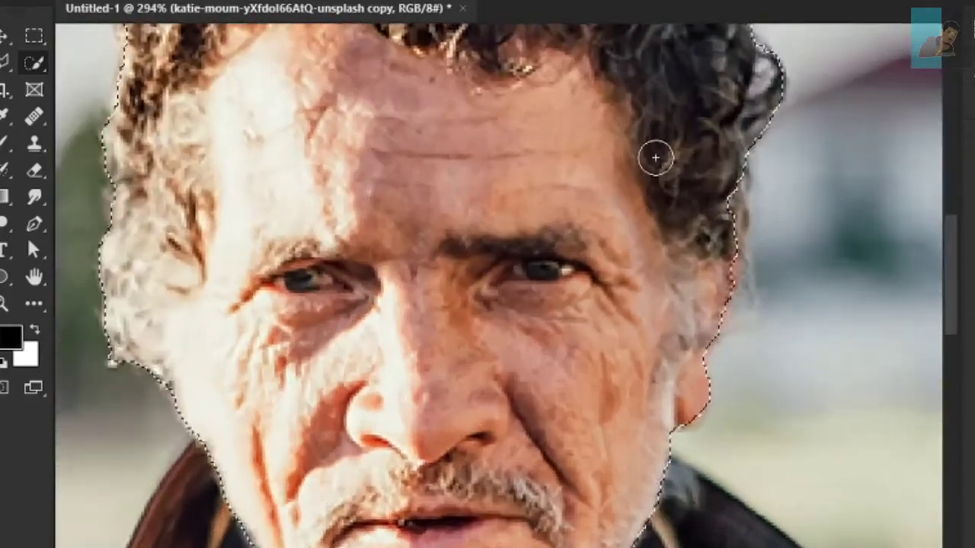
drag(655, 157, 605, 222)
scroll(591, 316, down, 2)
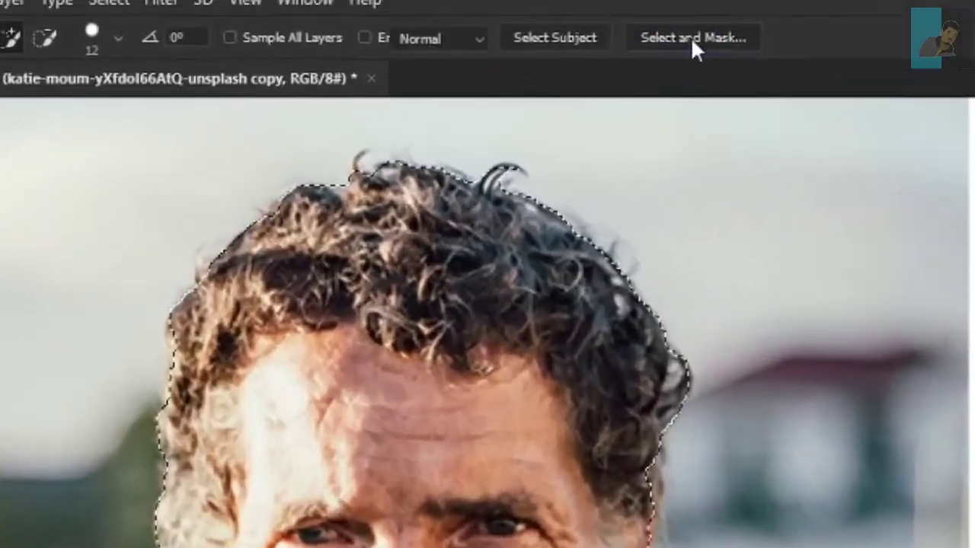
- Refine the head selection edges in Select and Mask with a smaller brush, adding the jawline
click(692, 39)
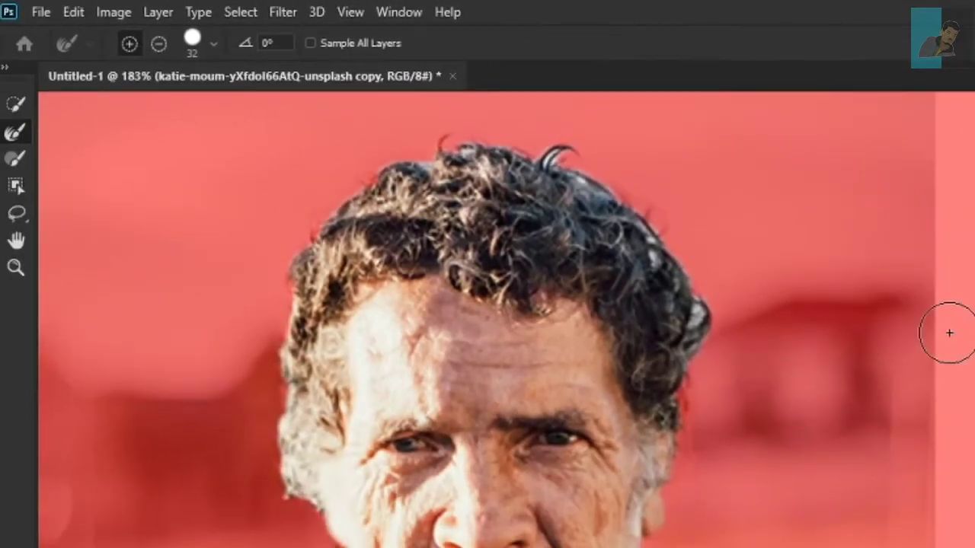
alt+right_click(411, 187)
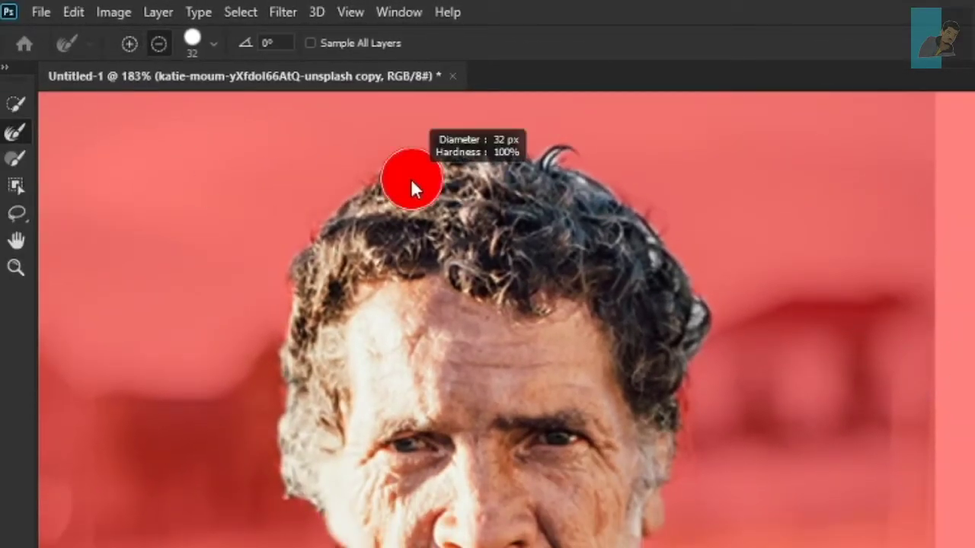
alt+right_click(293, 337)
alt+scroll(294, 337, up, 1)
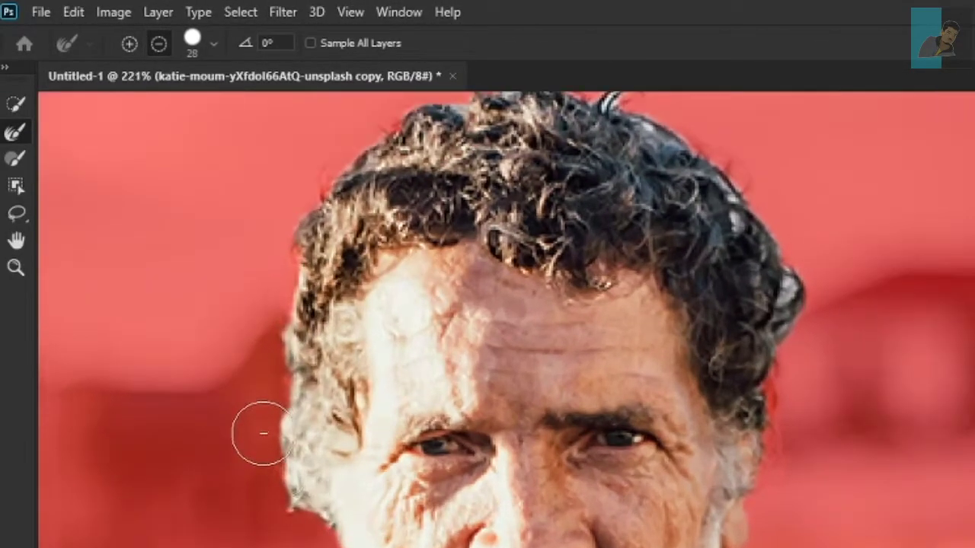
alt+right_click(284, 396)
alt+right_click(284, 401)
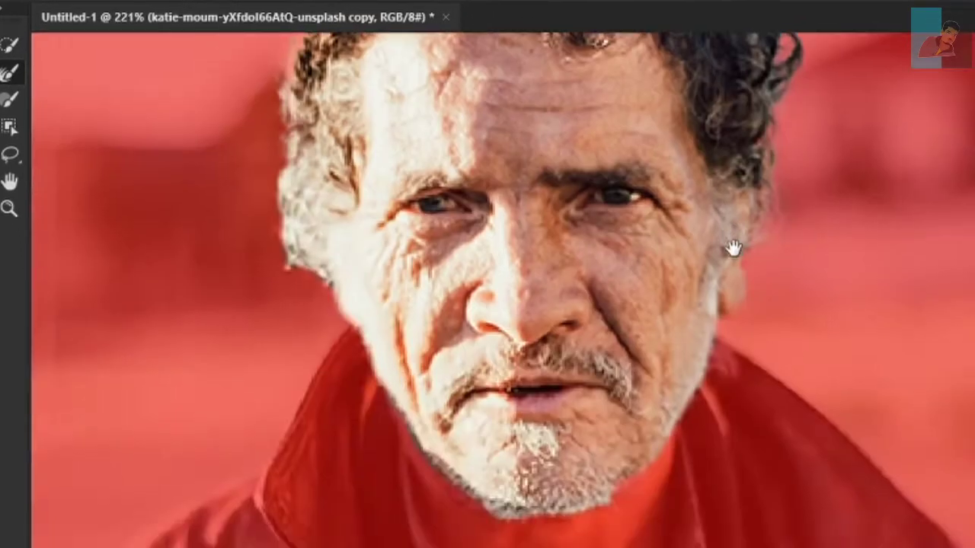
drag(679, 428, 520, 508)
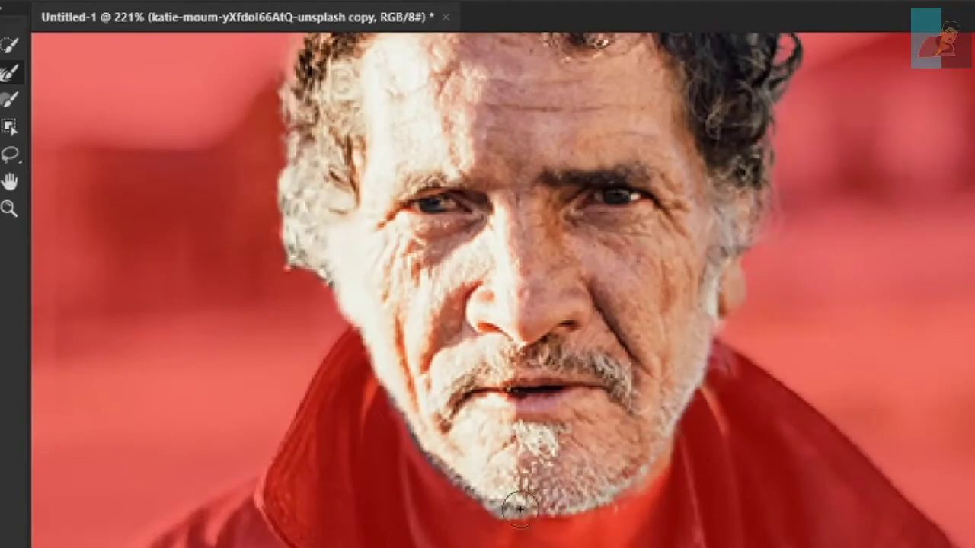
scroll(696, 444, down, 2)
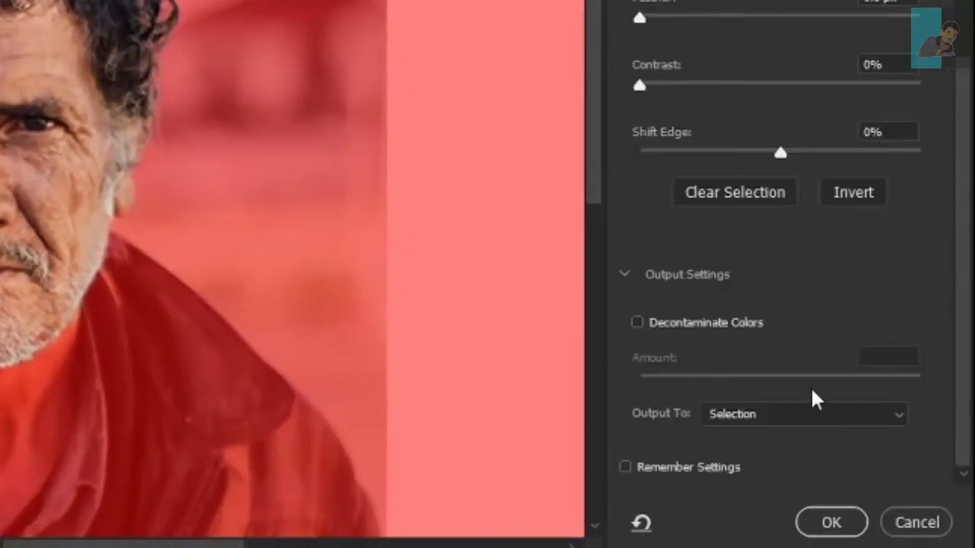
- Output the refined selection to a new layer with layer mask
click(812, 414)
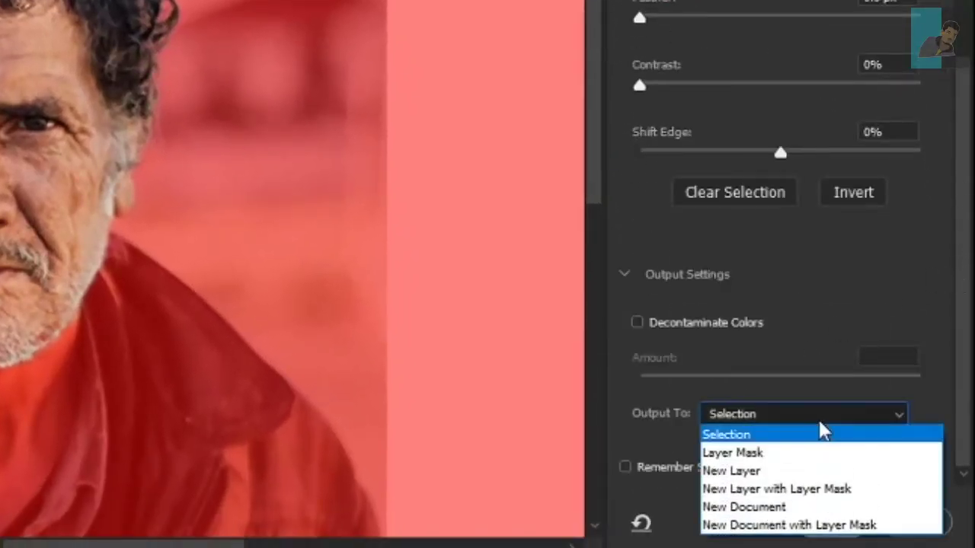
click(818, 498)
click(824, 524)
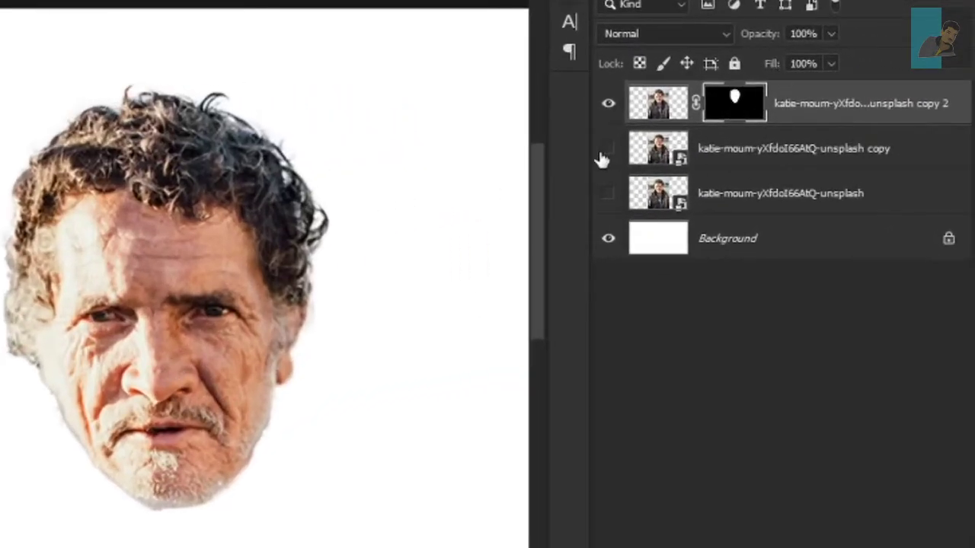
- Hide copy 2 and the Background, leaving only the 'unsplash copy' portrait layer visible
click(604, 150)
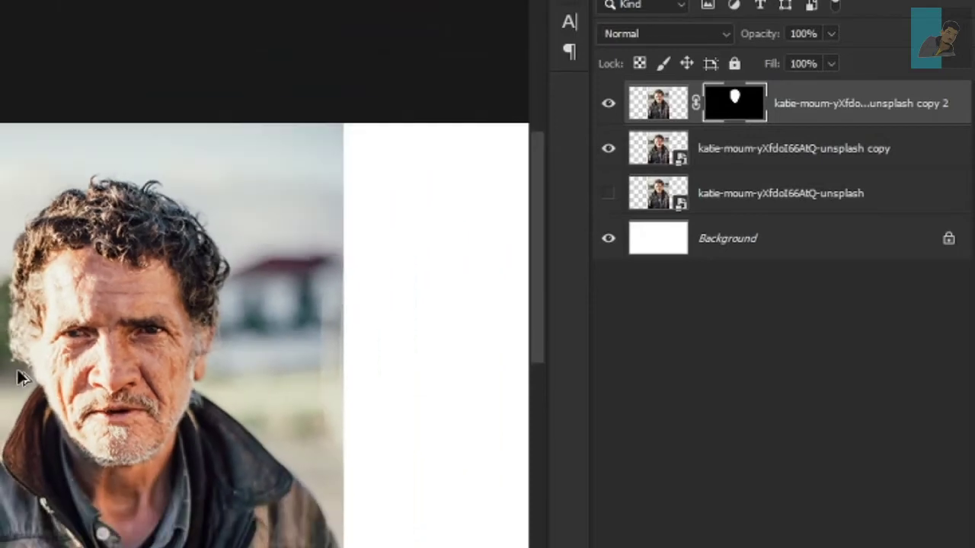
alt+click(609, 106)
scroll(262, 368, down, 2)
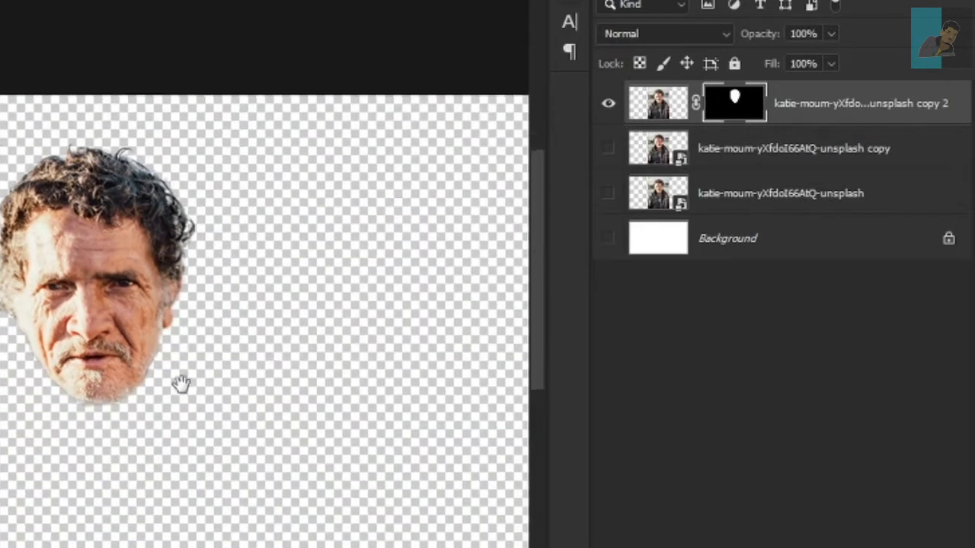
click(609, 151)
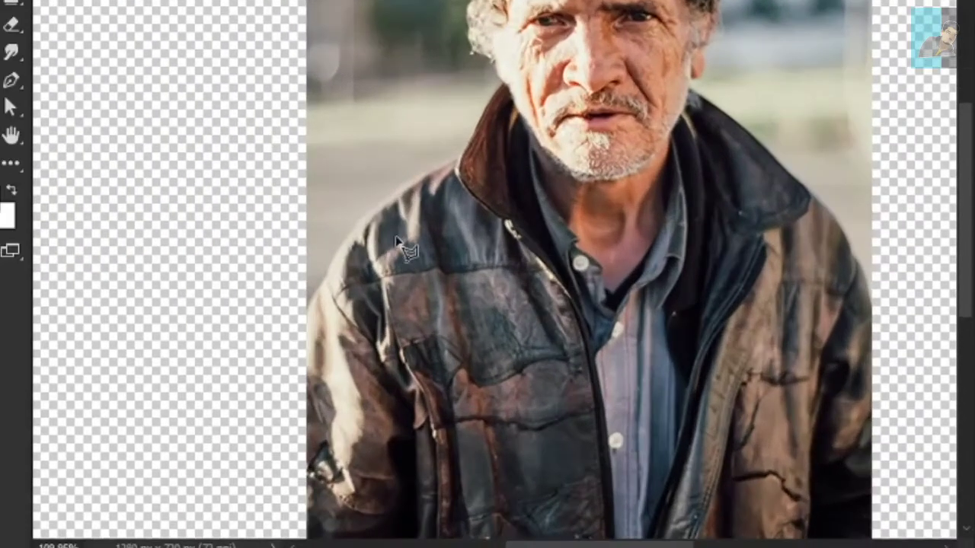
- Magnetic-lasso the first dark jacket front edge from collar to the photo's bottom
scroll(455, 354, up, 2)
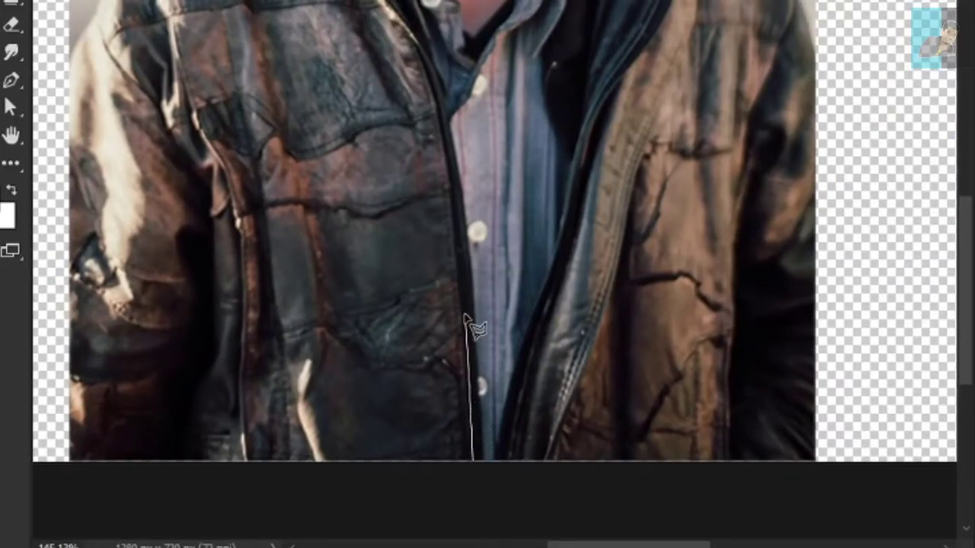
scroll(482, 278, up, 1)
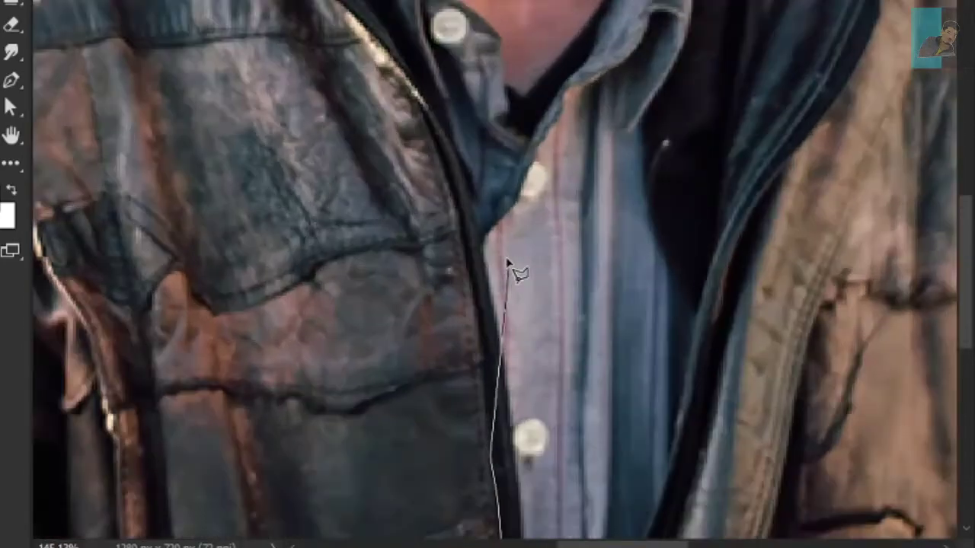
scroll(480, 271, up, 2)
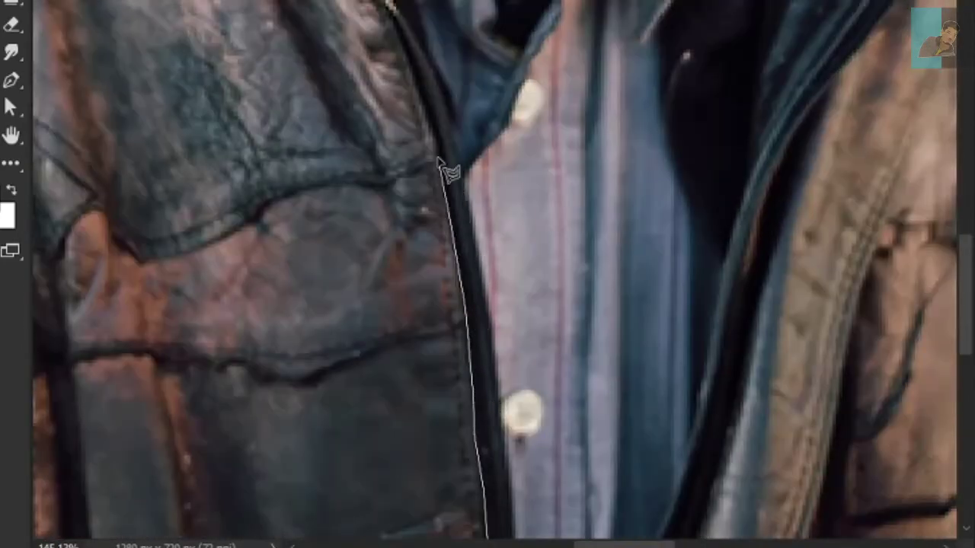
scroll(620, 257, down, 2)
scroll(743, 295, up, 3)
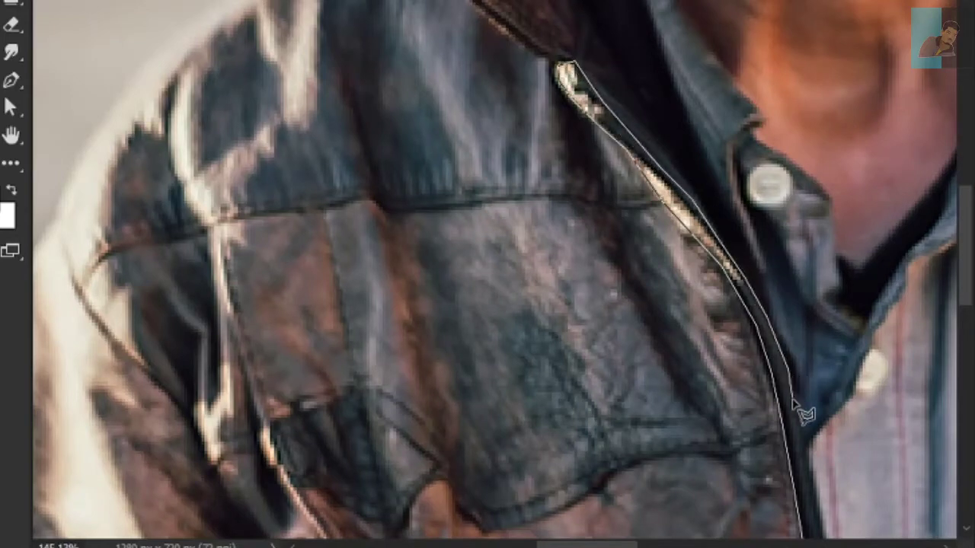
drag(800, 411, 476, 118)
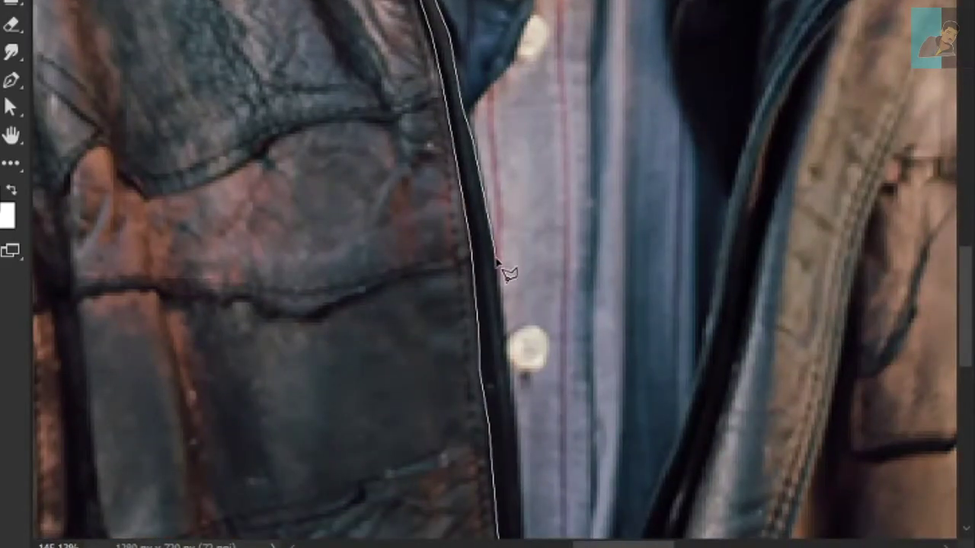
drag(503, 355, 430, 176)
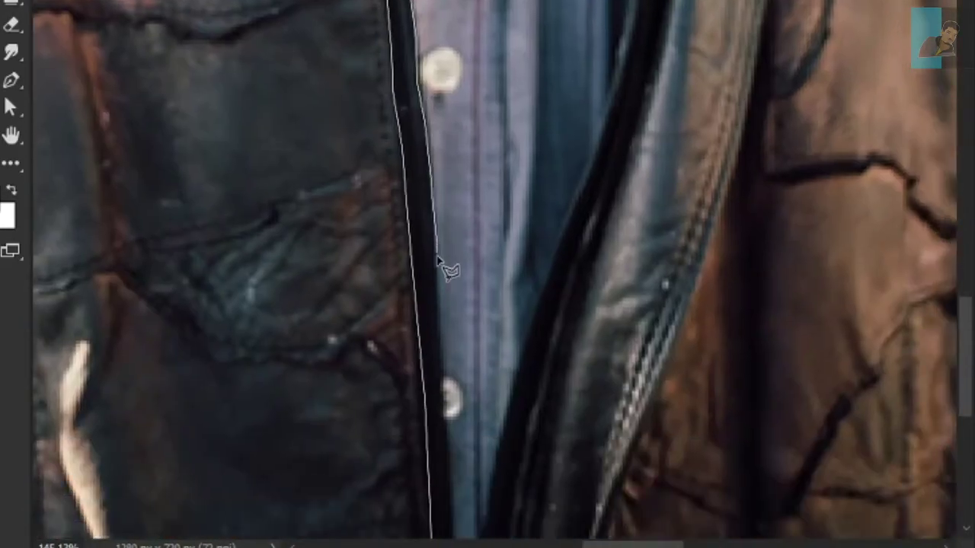
drag(448, 421, 426, 156)
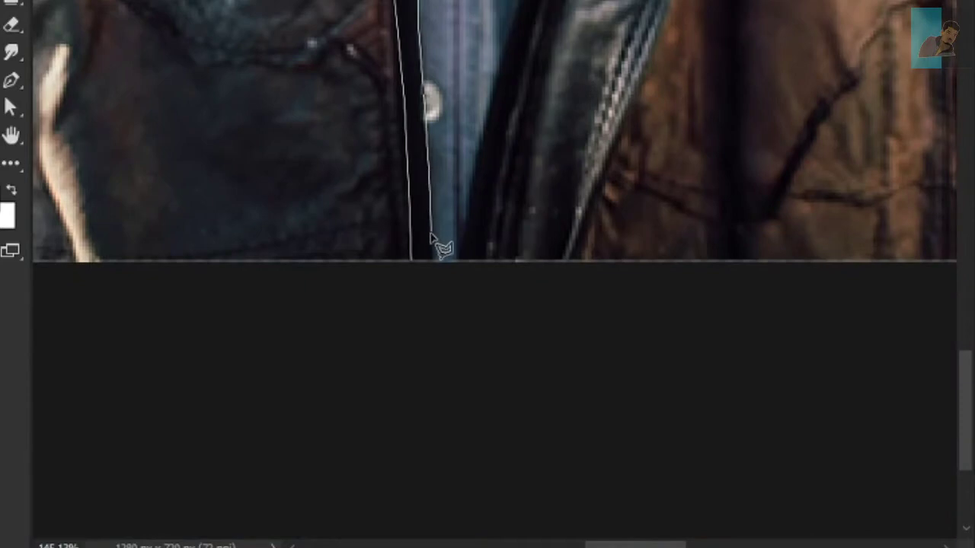
double_click(415, 263)
- Add the second jacket front edge to the selection with another Magnetic Lasso outline
scroll(479, 218, down, 2)
scroll(447, 282, down, 2)
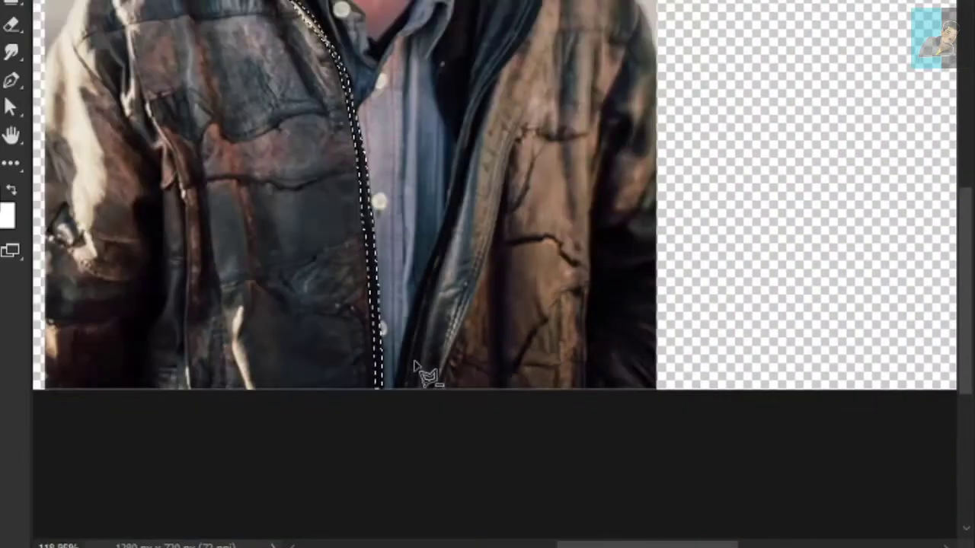
scroll(424, 374, up, 5)
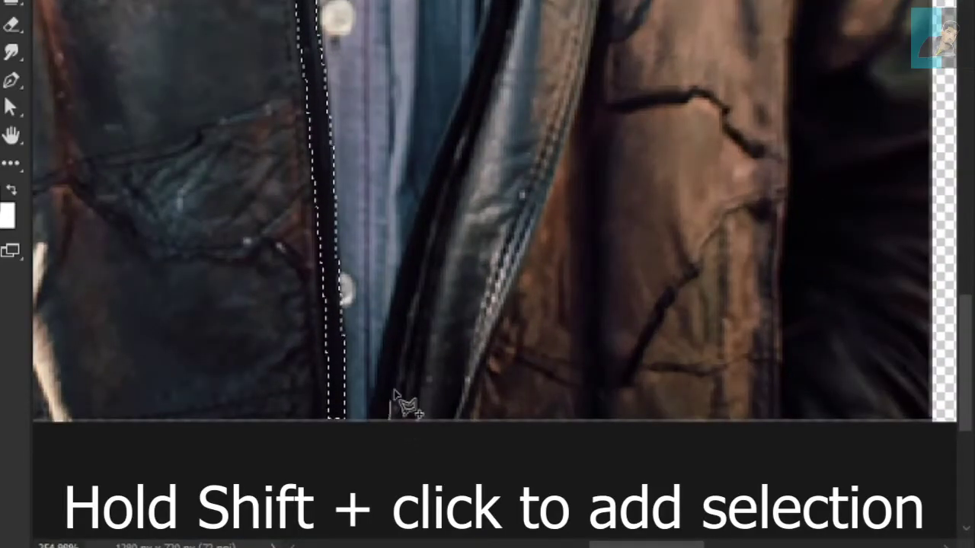
drag(400, 373, 485, 74)
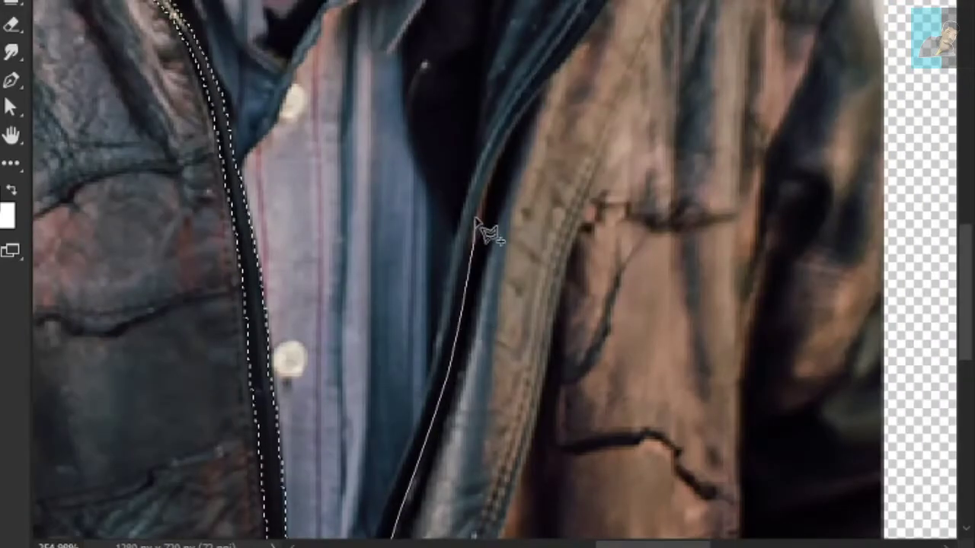
mouse_move(485, 74)
mouse_down()
mouse_move(495, 164)
mouse_move(516, 153)
mouse_move(626, 3)
mouse_move(570, 18)
mouse_move(526, 92)
mouse_move(461, 247)
mouse_move(435, 403)
mouse_move(399, 470)
mouse_move(462, 183)
mouse_move(451, 246)
mouse_move(411, 344)
mouse_up()
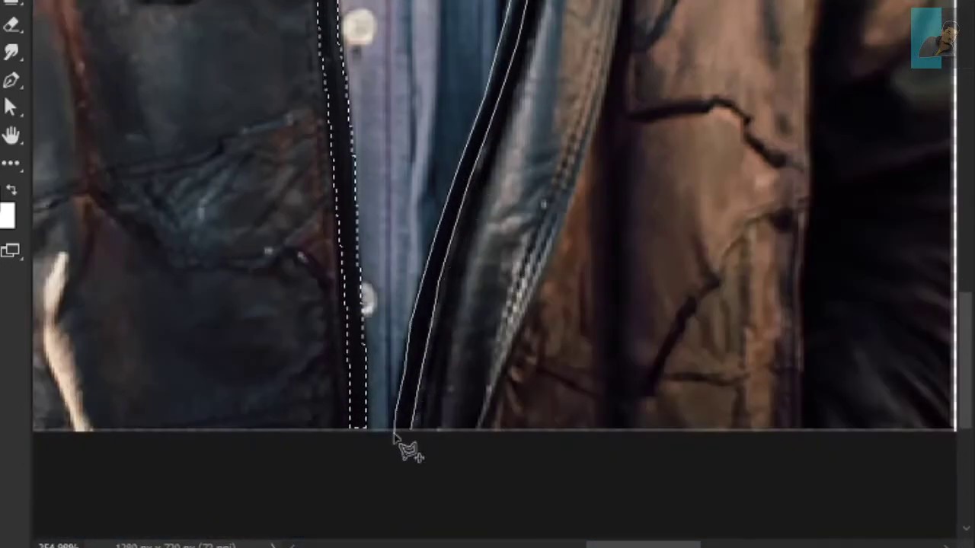
drag(396, 436, 431, 449)
scroll(496, 224, down, 5)
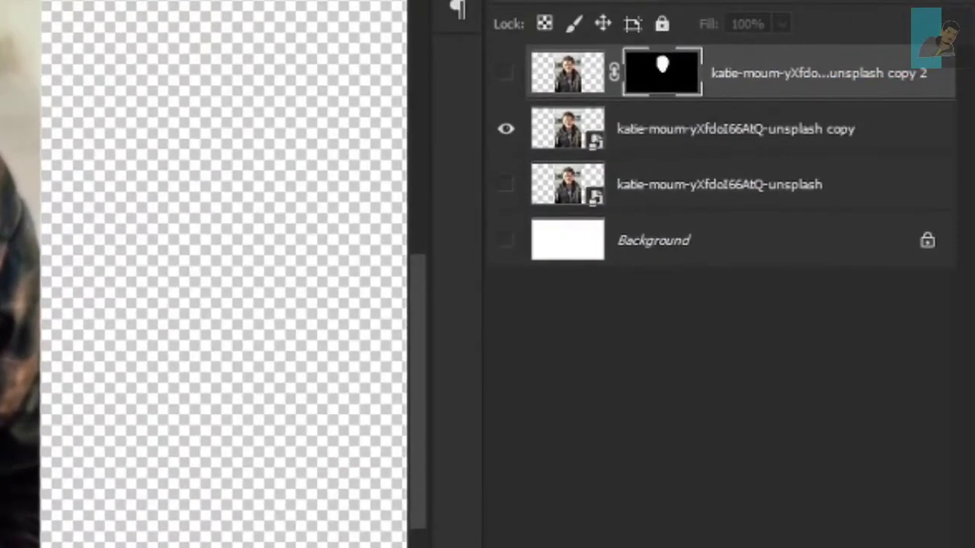
- Mask the copy layer to the two jacket-edge strips and show the copy 2 head layer
click(632, 136)
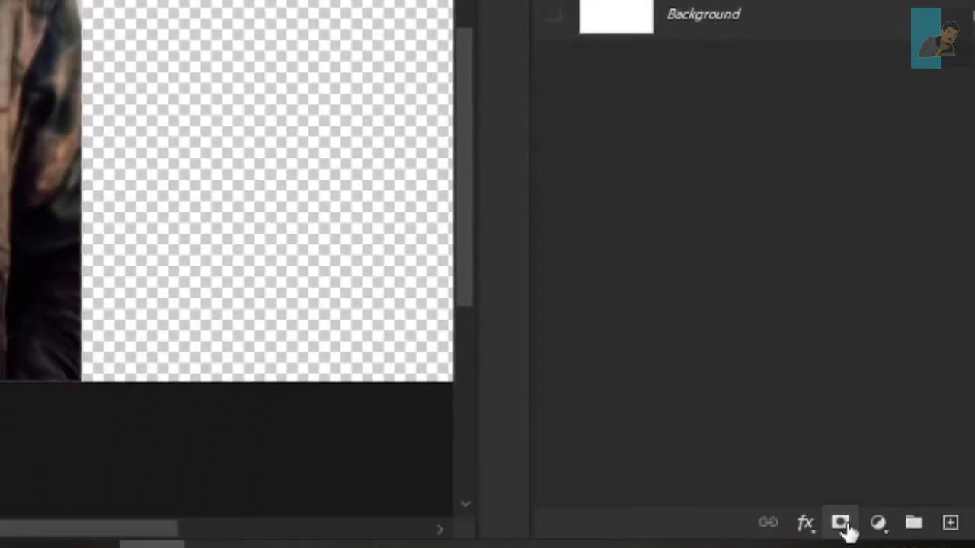
click(844, 524)
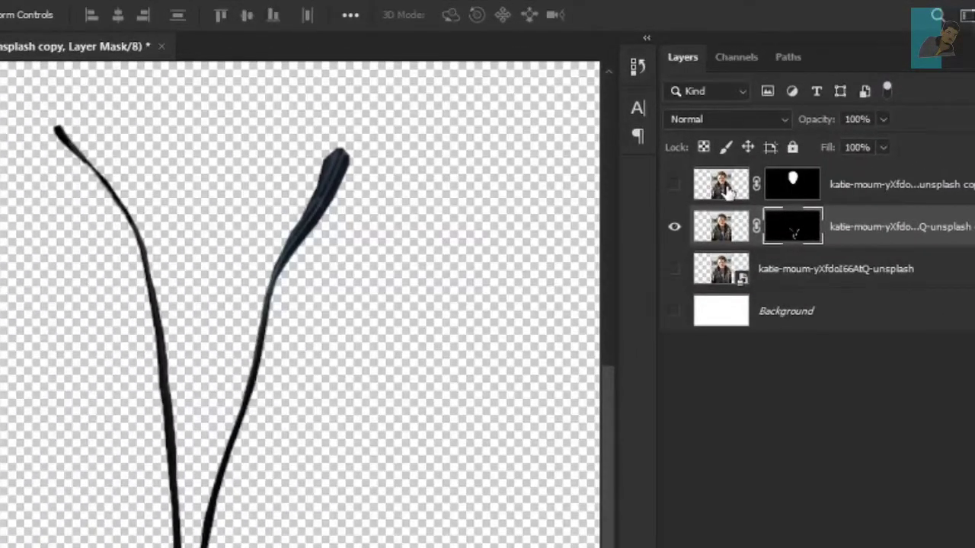
click(726, 190)
click(674, 185)
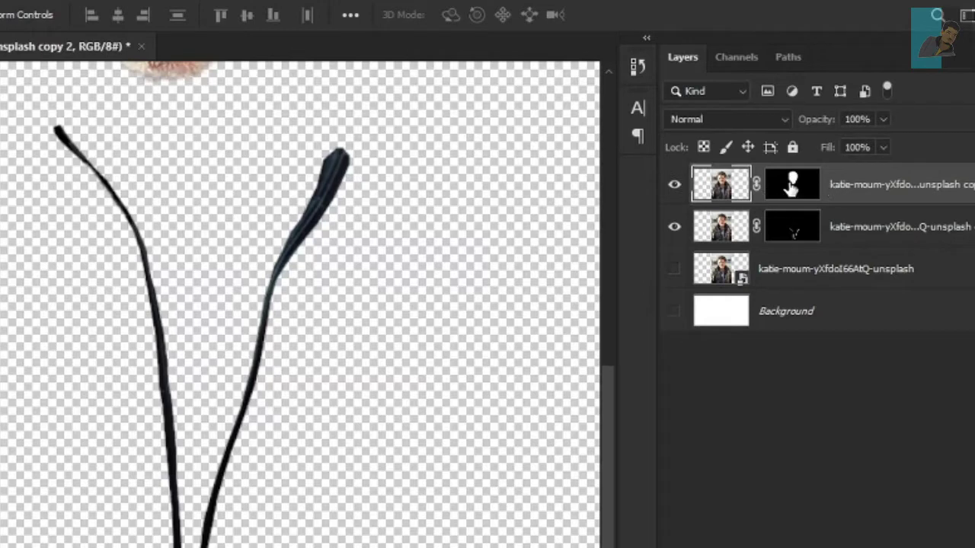
- Apply copy 2's head mask permanently and hide the jacket-strip layer
right_click(792, 189)
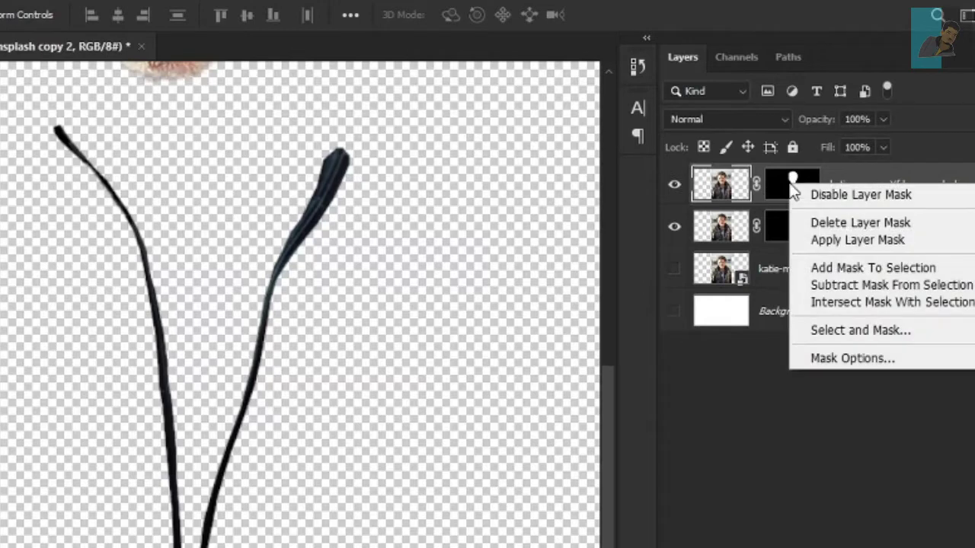
click(808, 239)
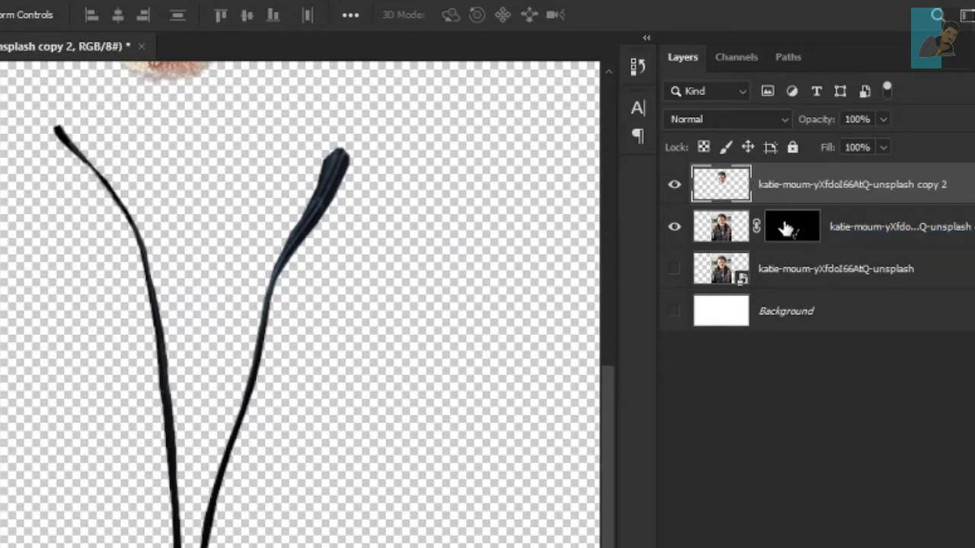
click(676, 228)
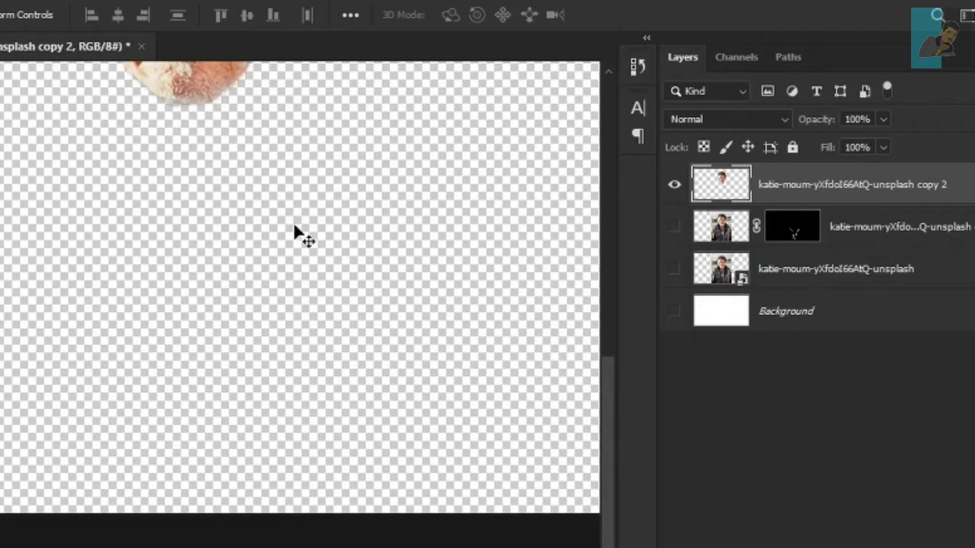
drag(294, 233, 265, 467)
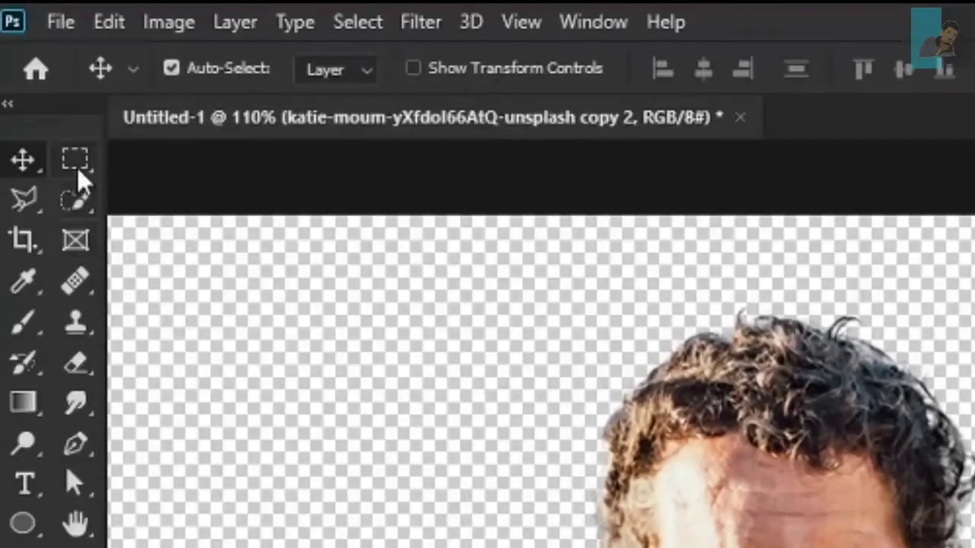
- Mask copy 2 to one face half, duplicate it as copy 3 and invert its mask
click(77, 164)
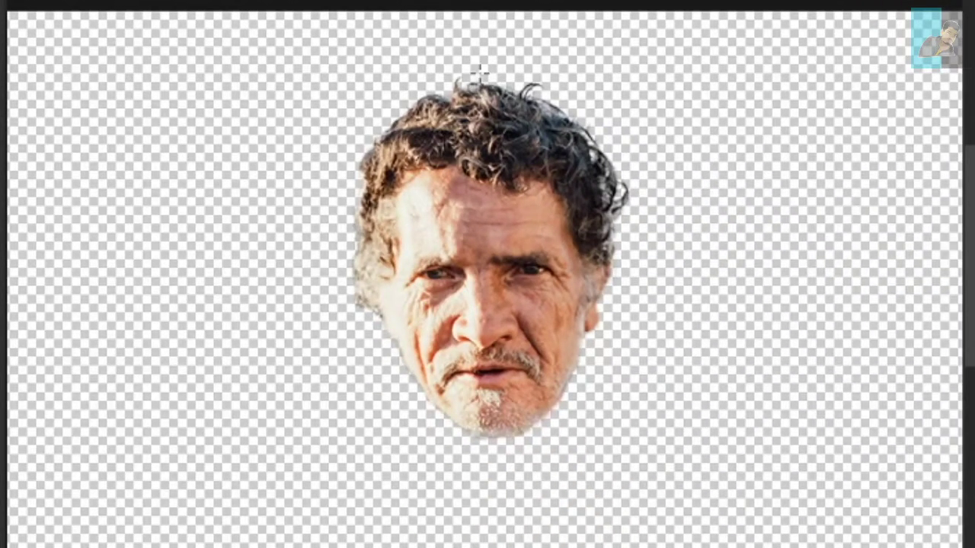
drag(478, 73, 659, 473)
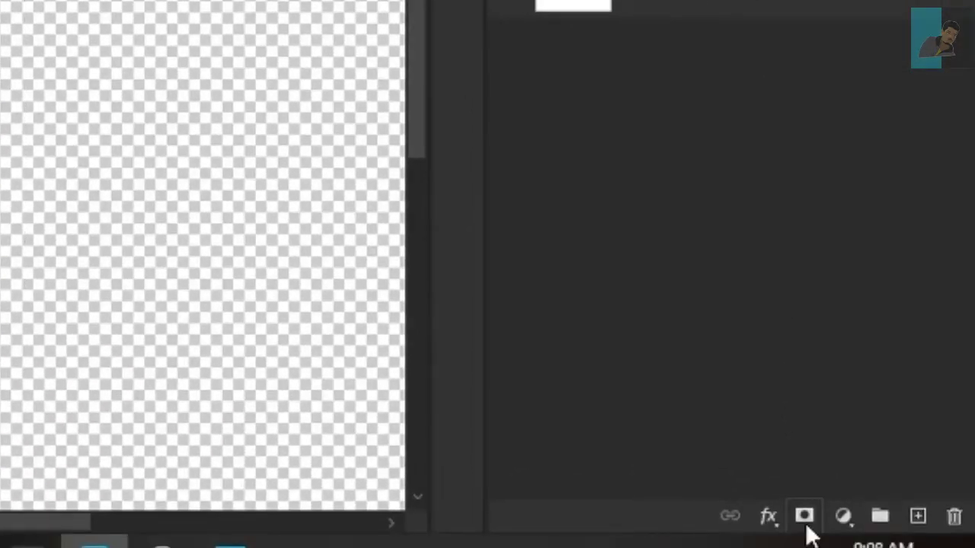
click(805, 517)
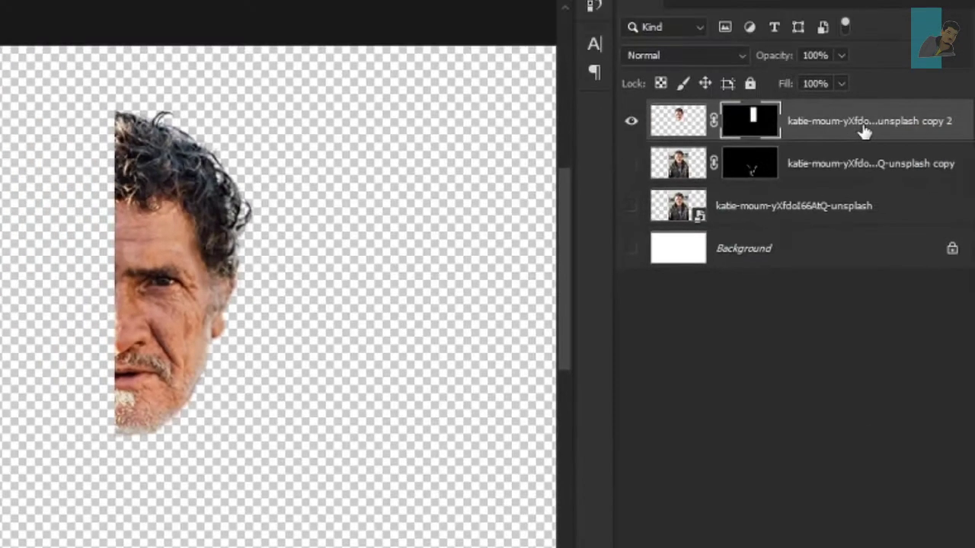
mouse_move(862, 84)
mouse_down()
mouse_move(889, 443)
mouse_move(927, 533)
mouse_up()
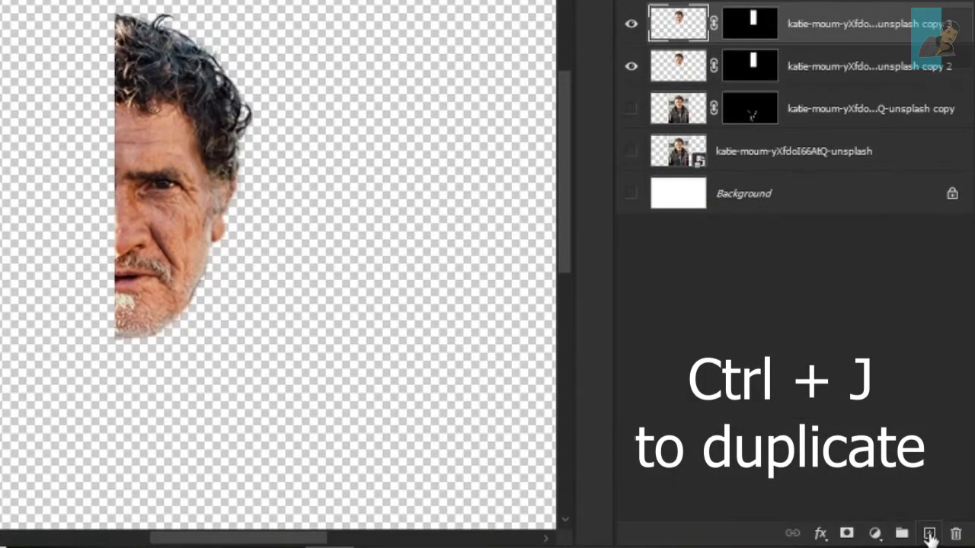
click(760, 48)
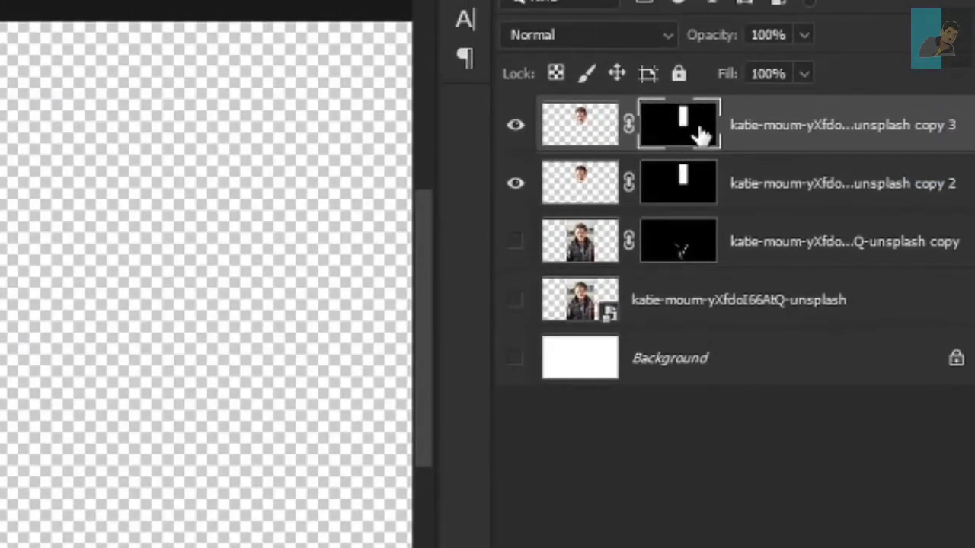
key(ctrl+i)
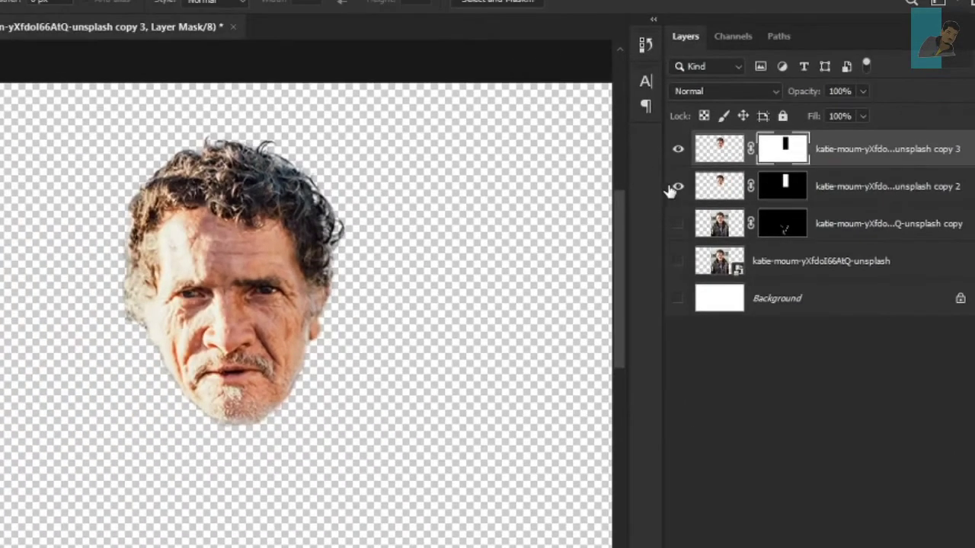
- Toggle the two half-face layers to check the split, leaving all copy layers visible
click(671, 187)
click(676, 152)
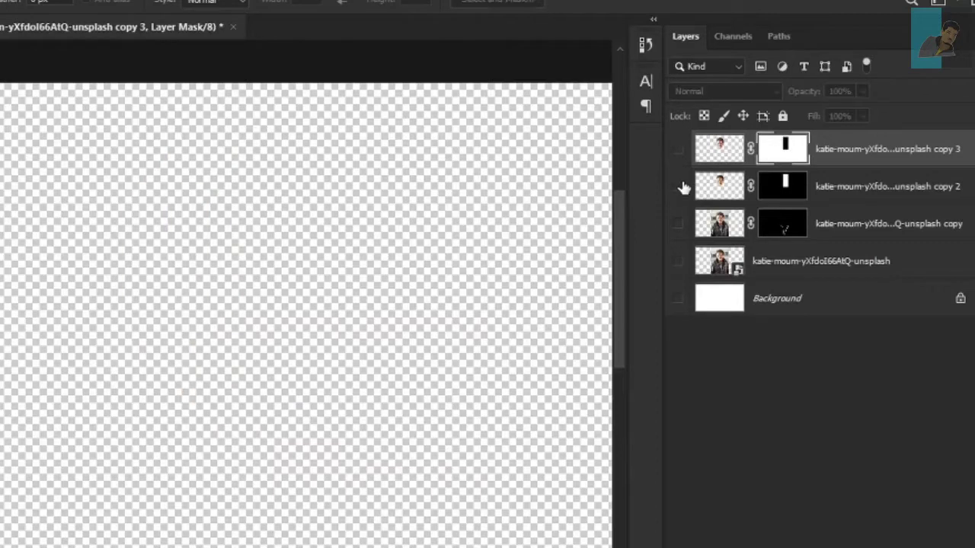
click(679, 187)
click(681, 154)
click(678, 185)
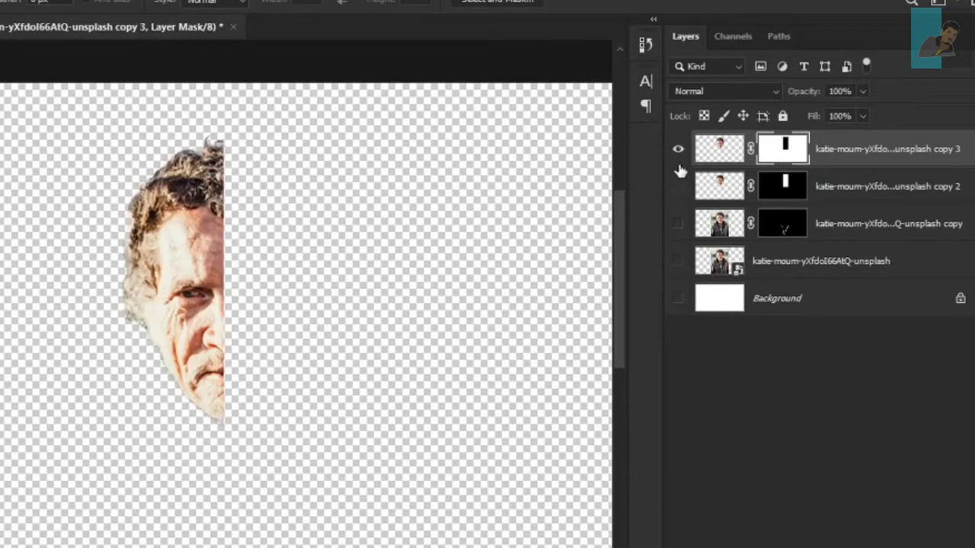
click(678, 152)
click(678, 184)
click(677, 152)
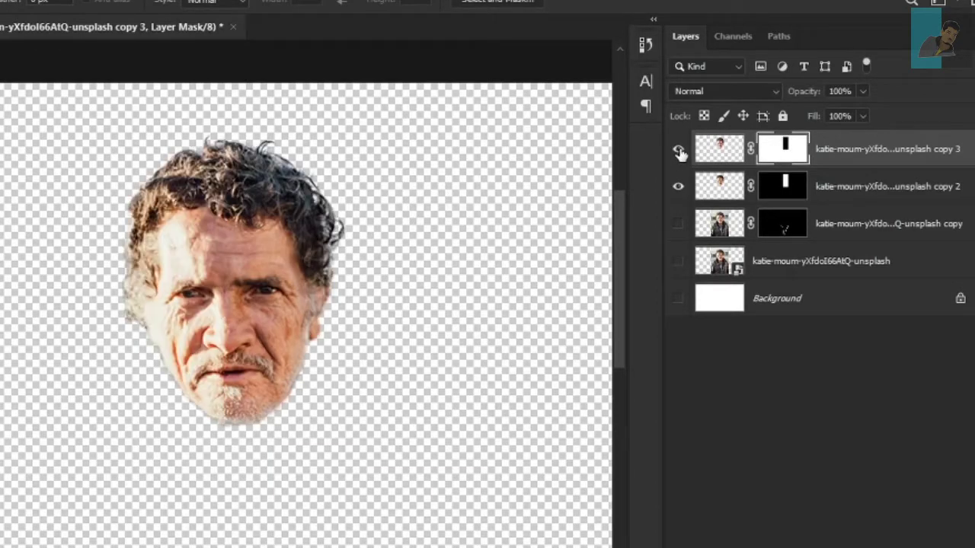
key(ctrl+minus)
- Show the jacket-edge strips and Free Transform them, rotating counter-clockwise into place
click(678, 223)
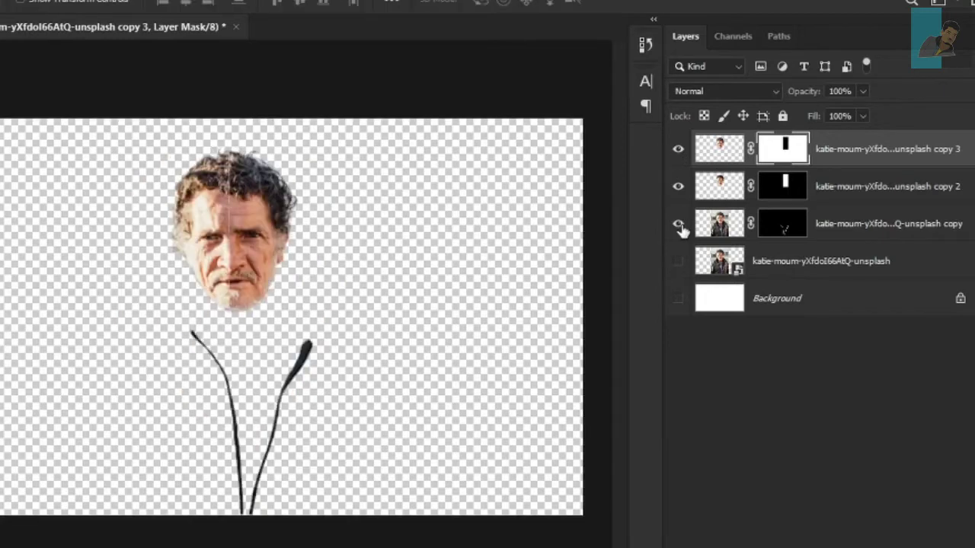
mouse_move(285, 218)
mouse_down()
mouse_move(320, 428)
mouse_move(358, 261)
mouse_move(304, 233)
mouse_up()
click(246, 391)
key(ctrl+t)
drag(320, 533, 375, 508)
drag(255, 472, 290, 461)
mouse_move(362, 499)
mouse_down()
mouse_move(392, 487)
mouse_move(367, 493)
mouse_up()
drag(257, 463, 261, 474)
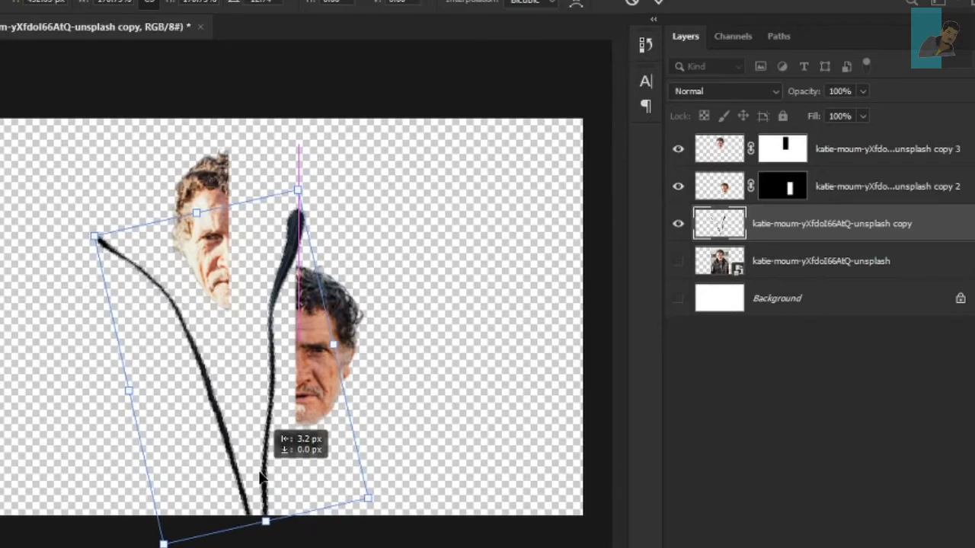
click(659, 3)
- Enlarge the right face half (copy 2) and rotate it slightly clockwise
drag(316, 335, 335, 396)
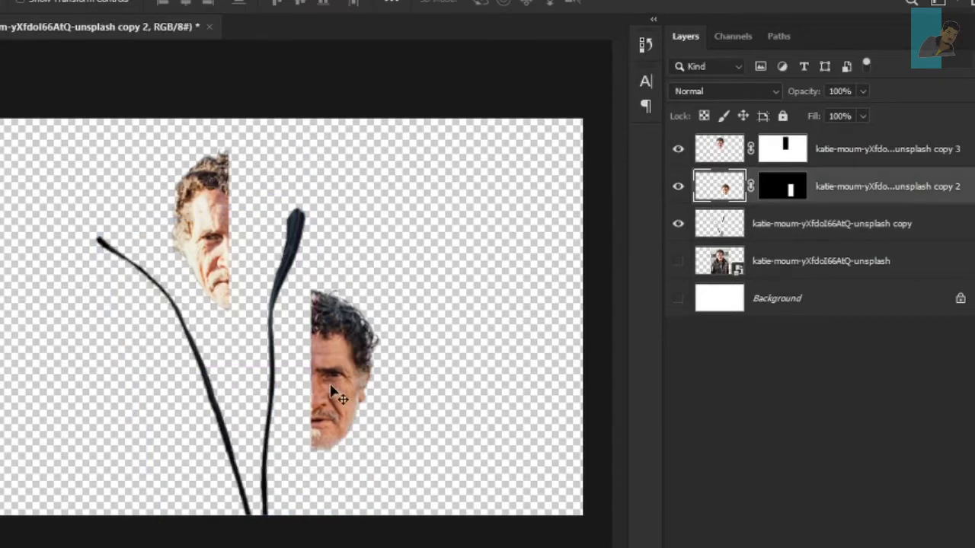
key(ctrl+t)
drag(381, 282, 431, 218)
drag(377, 374, 358, 358)
drag(404, 226, 409, 207)
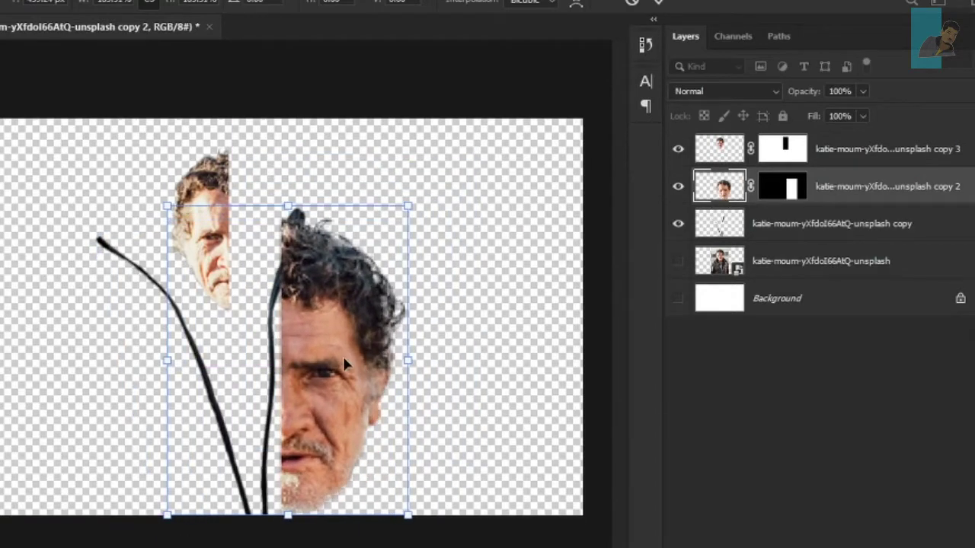
drag(343, 357, 324, 357)
drag(400, 190, 415, 200)
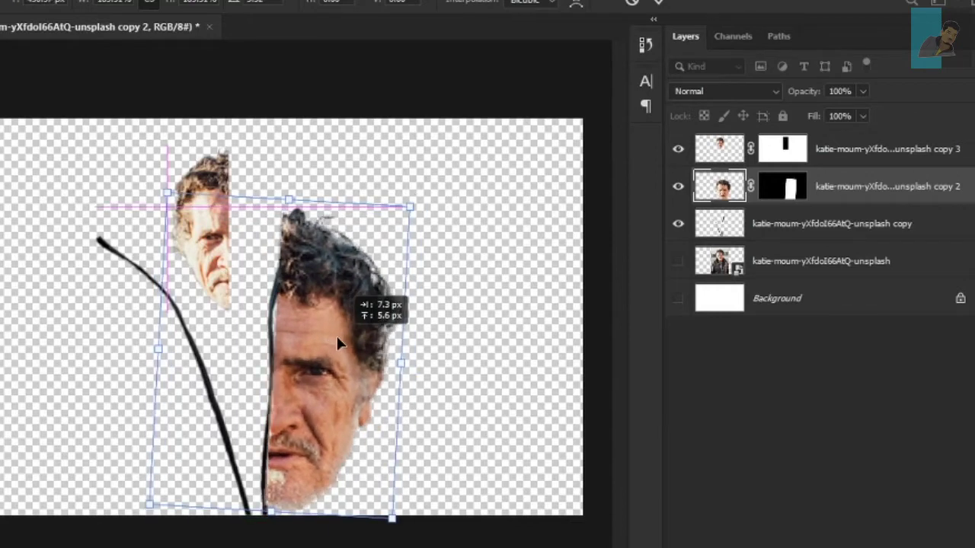
drag(336, 334, 337, 343)
click(719, 149)
- Move the left face half (copy 3) down-left, enlarge it and tilt it outward counter-clockwise
drag(202, 244, 133, 426)
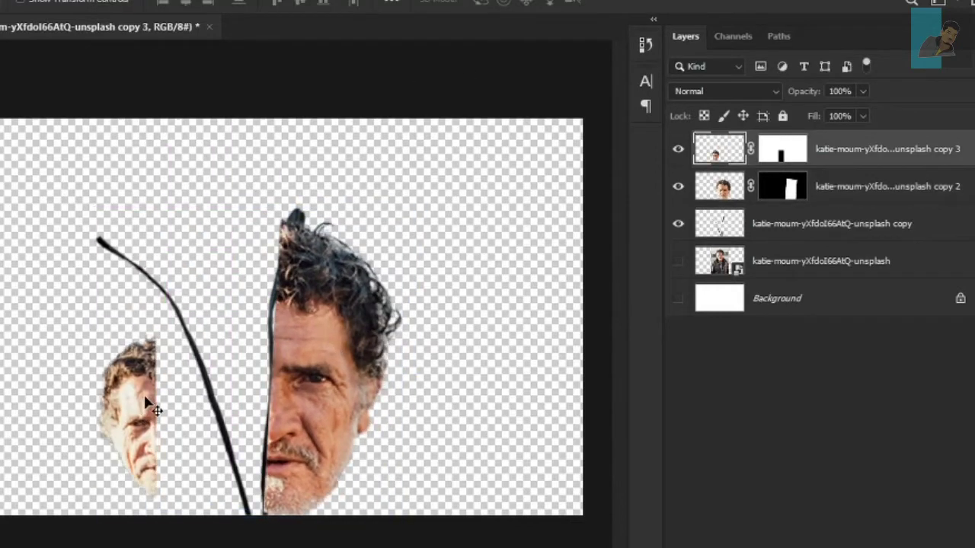
key(ctrl+t)
drag(175, 329, 337, 187)
drag(319, 374, 256, 148)
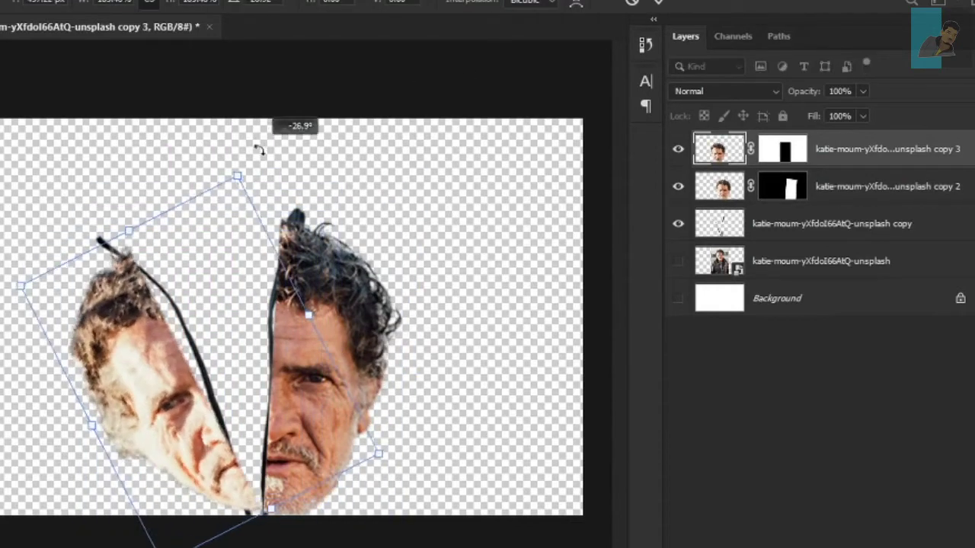
drag(175, 320, 134, 366)
drag(228, 164, 242, 144)
drag(191, 320, 177, 340)
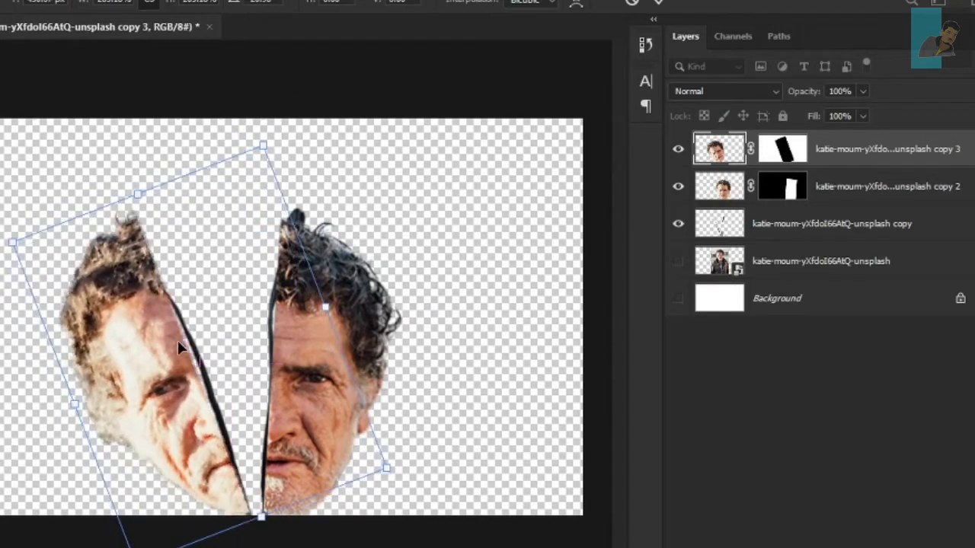
drag(252, 137, 266, 95)
mouse_move(142, 416)
mouse_down()
mouse_move(159, 429)
mouse_move(144, 416)
mouse_up()
key(Return)
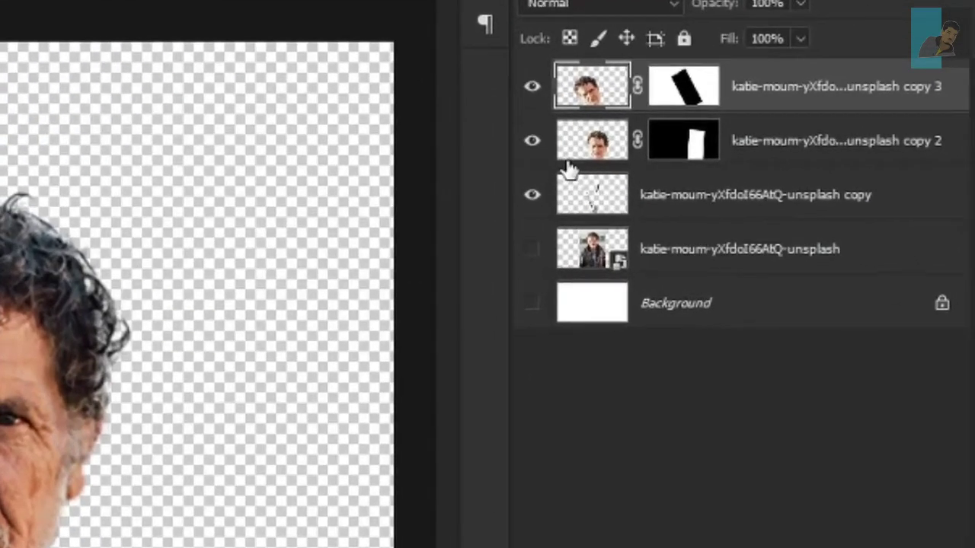
- Apply the layer masks on copy 3 and copy 2 permanently to their pixels
right_click(685, 100)
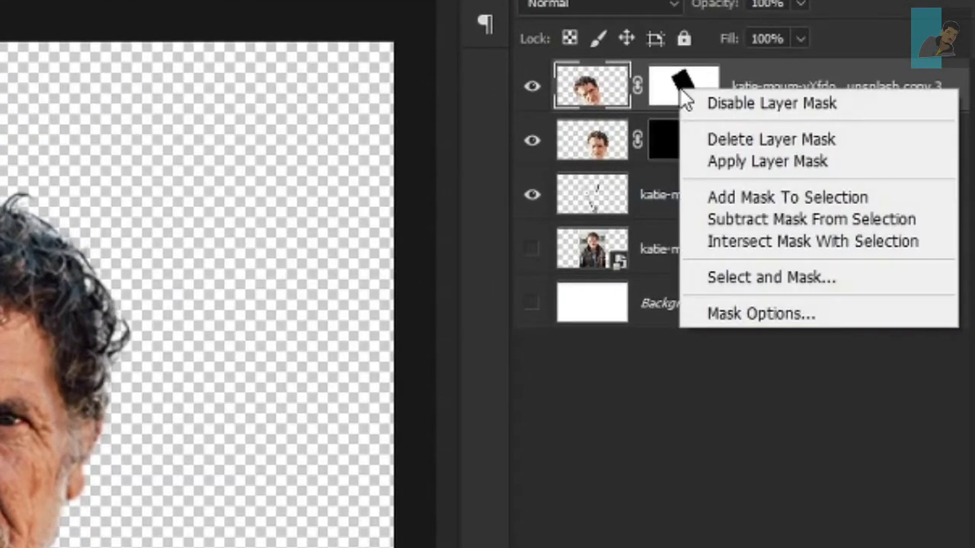
click(709, 161)
right_click(691, 140)
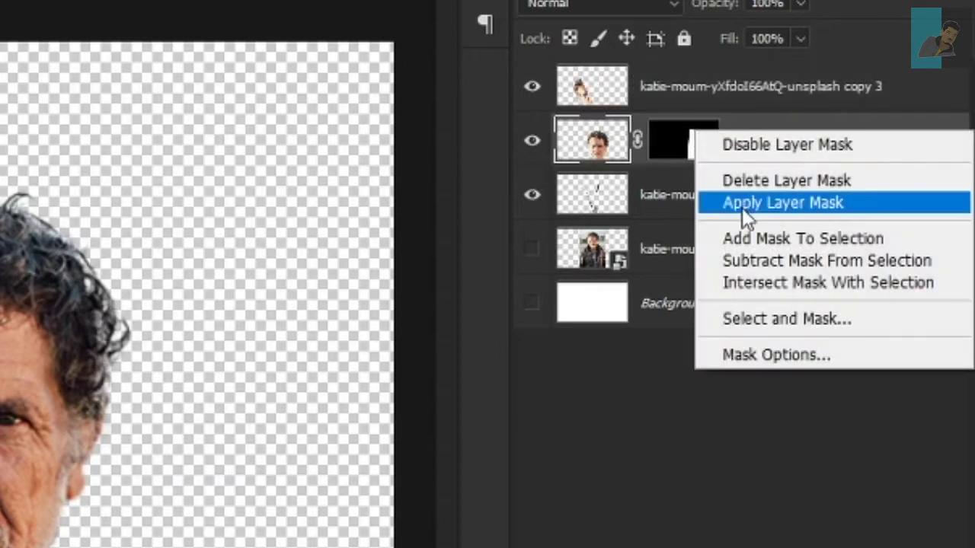
click(743, 205)
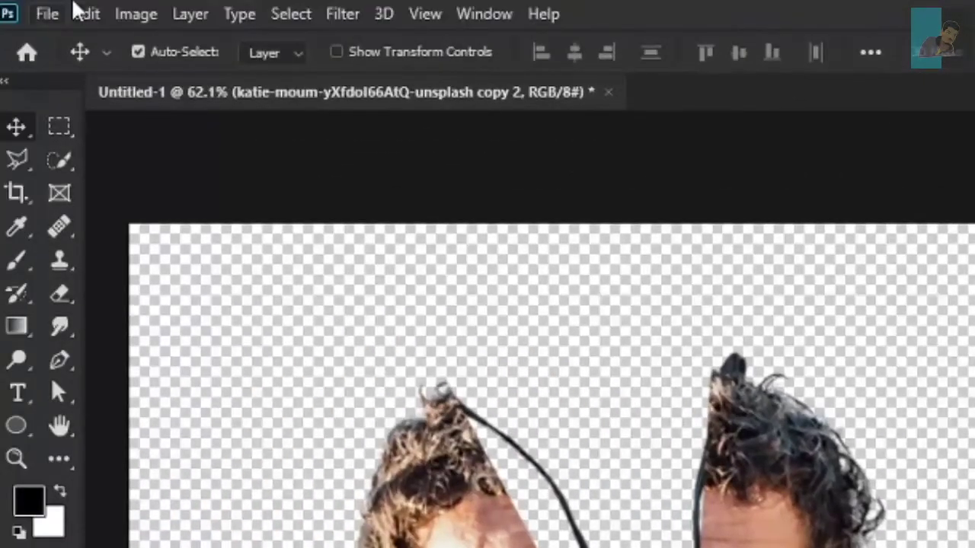
click(85, 15)
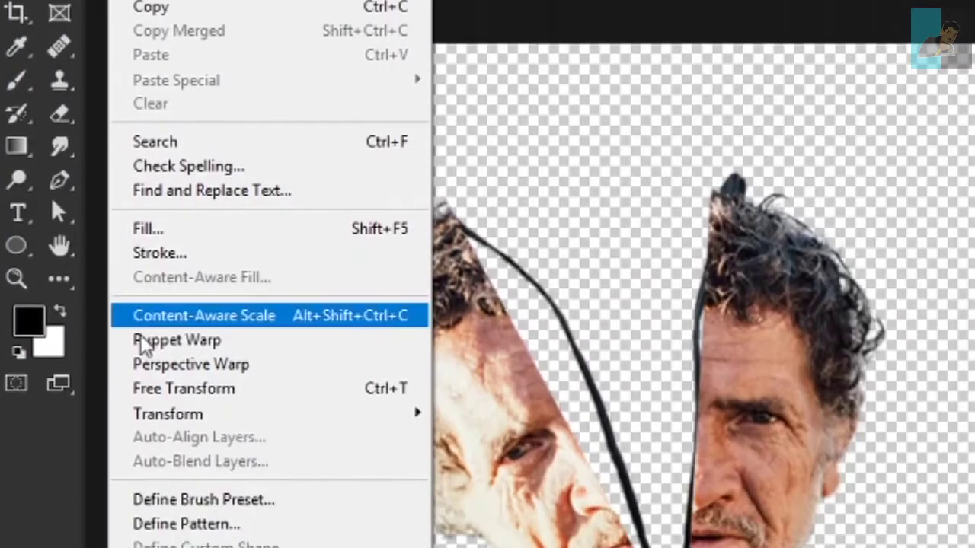
- Puppet Warp the right face half (copy 2), pinning and dragging to reshape hair, forehead and jaw
click(141, 521)
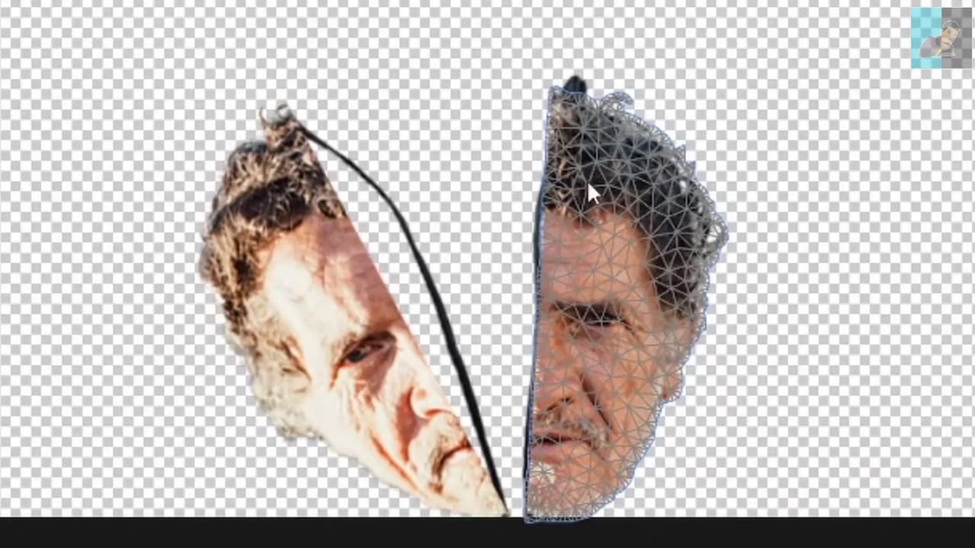
click(565, 116)
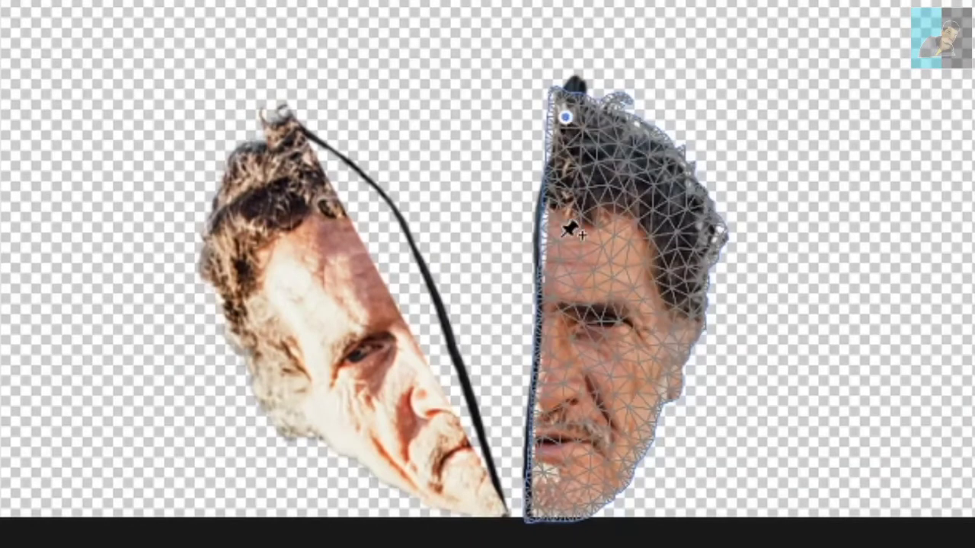
click(537, 478)
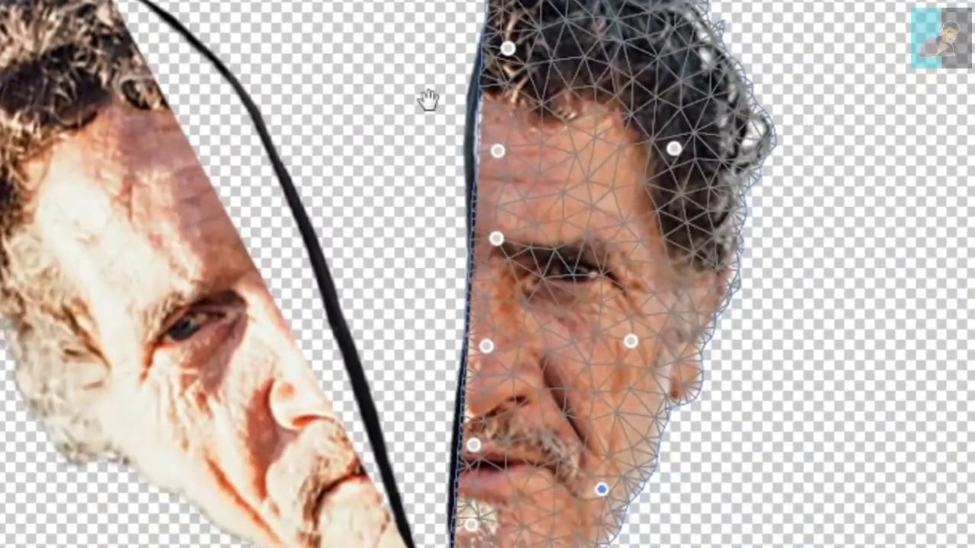
drag(508, 48, 514, 53)
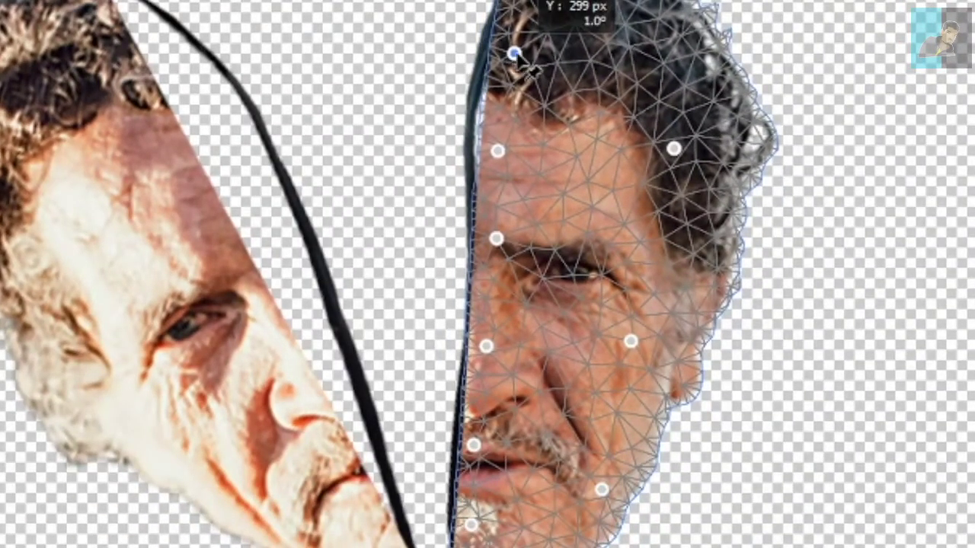
drag(497, 152, 488, 144)
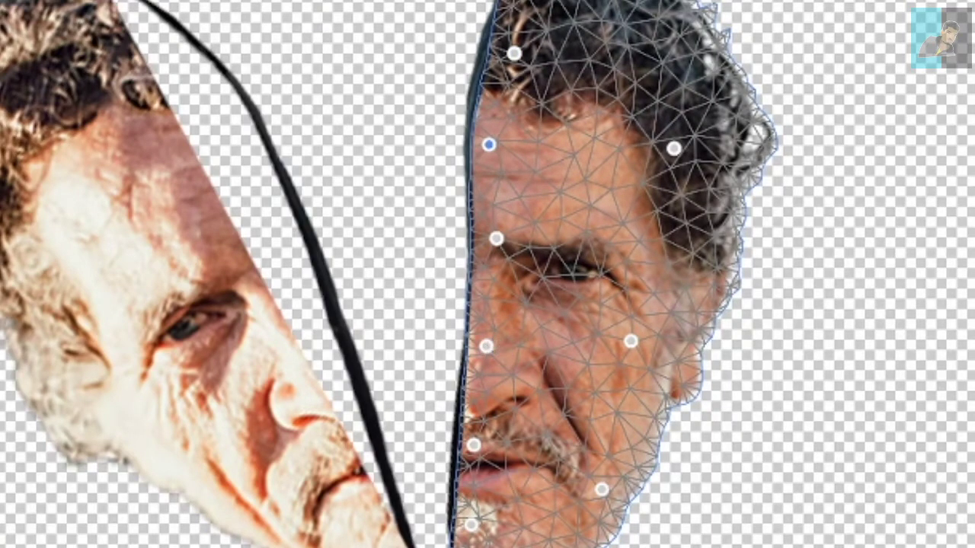
drag(673, 149, 658, 161)
drag(631, 342, 631, 364)
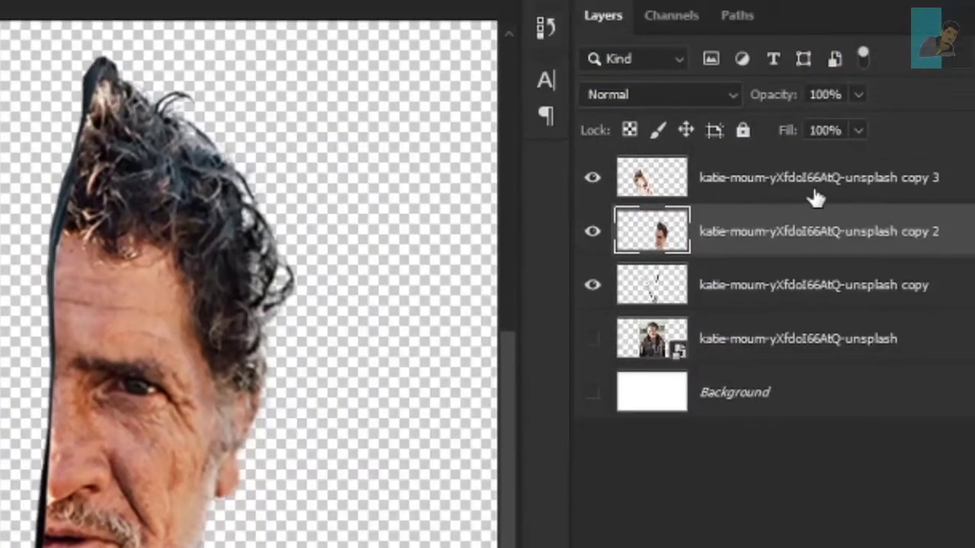
- Start a Puppet Warp on the left face half (copy 3) and pin points along its cut edge
click(810, 196)
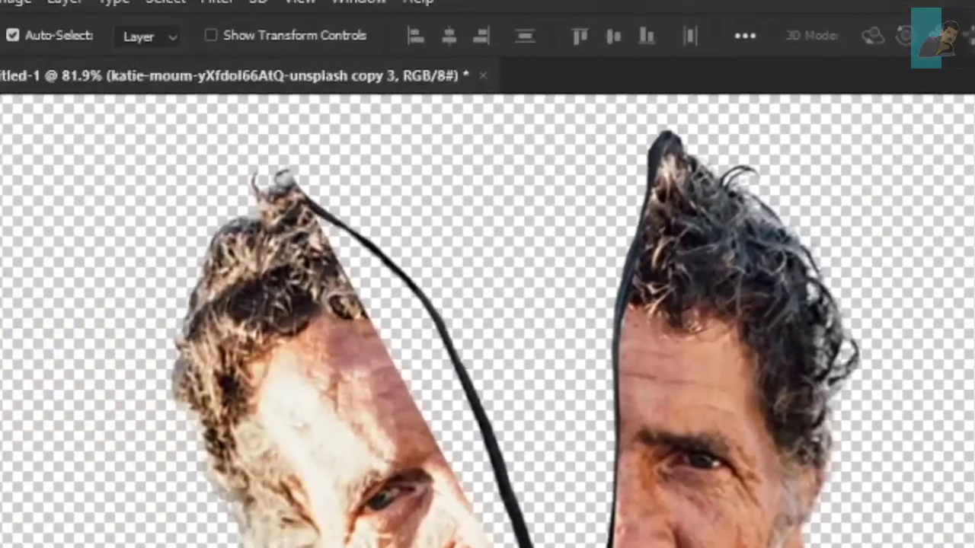
click(86, 13)
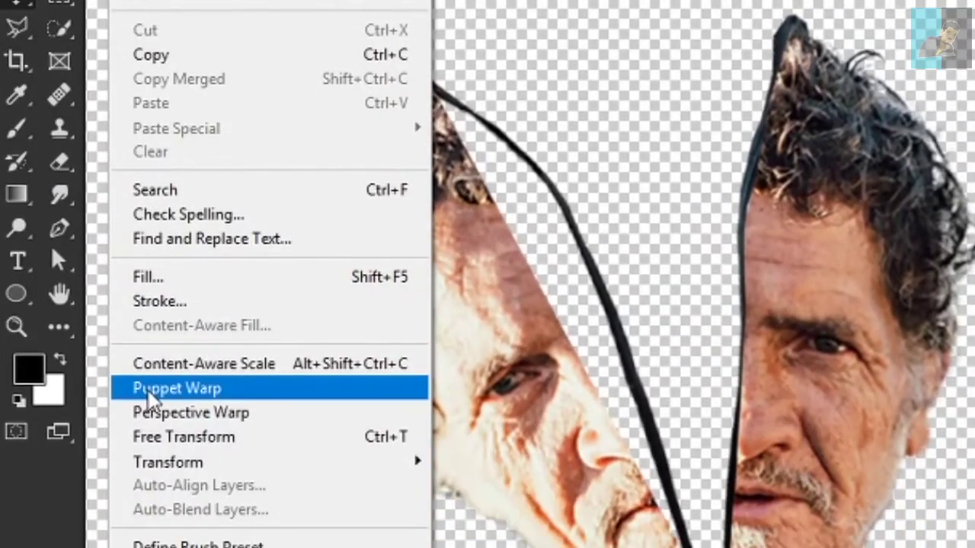
click(149, 467)
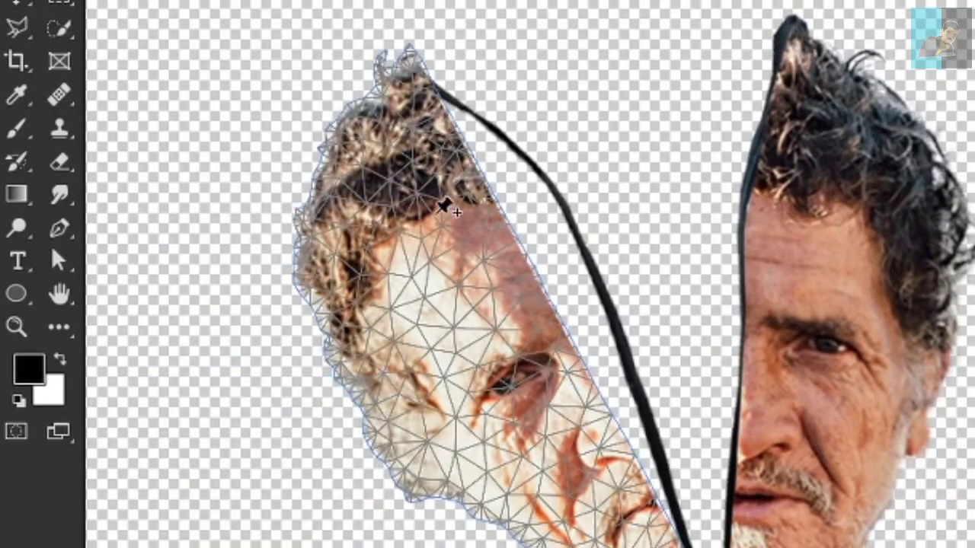
click(406, 82)
click(472, 189)
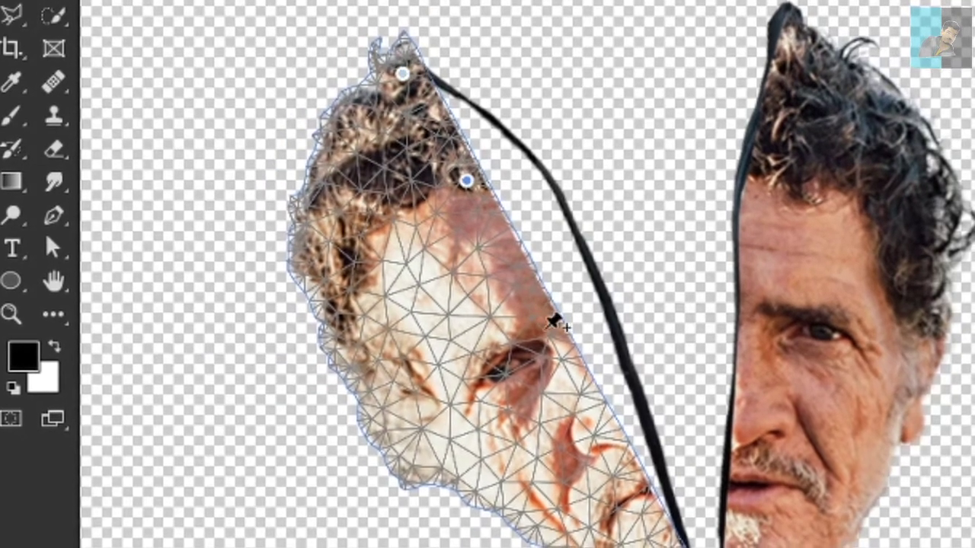
click(547, 327)
click(610, 401)
click(646, 499)
click(510, 481)
click(450, 420)
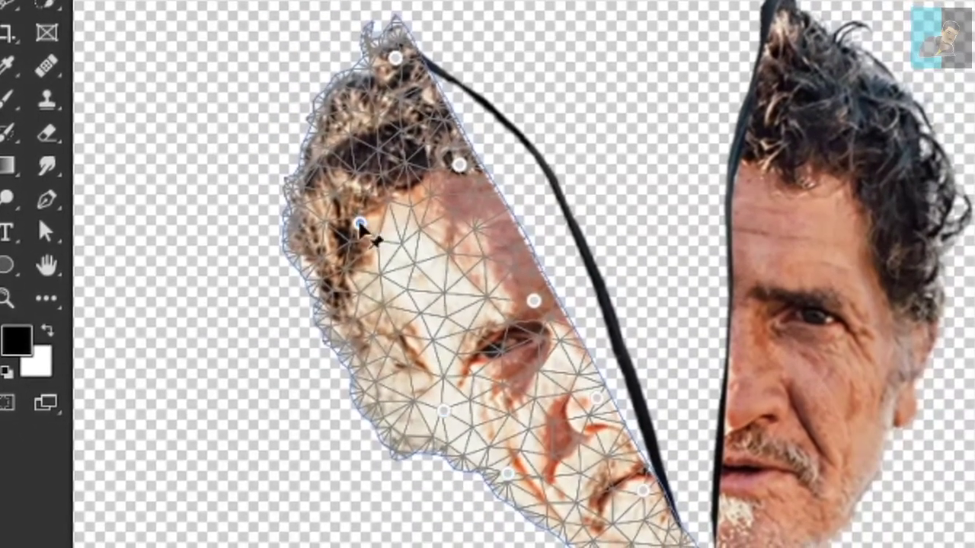
click(365, 232)
- Drag the left half's pins so its inner edge curves along the black stroke, then commit the warp
mouse_move(401, 70)
mouse_down()
mouse_move(390, 103)
mouse_move(391, 73)
mouse_up()
drag(455, 160, 500, 135)
drag(532, 296, 569, 268)
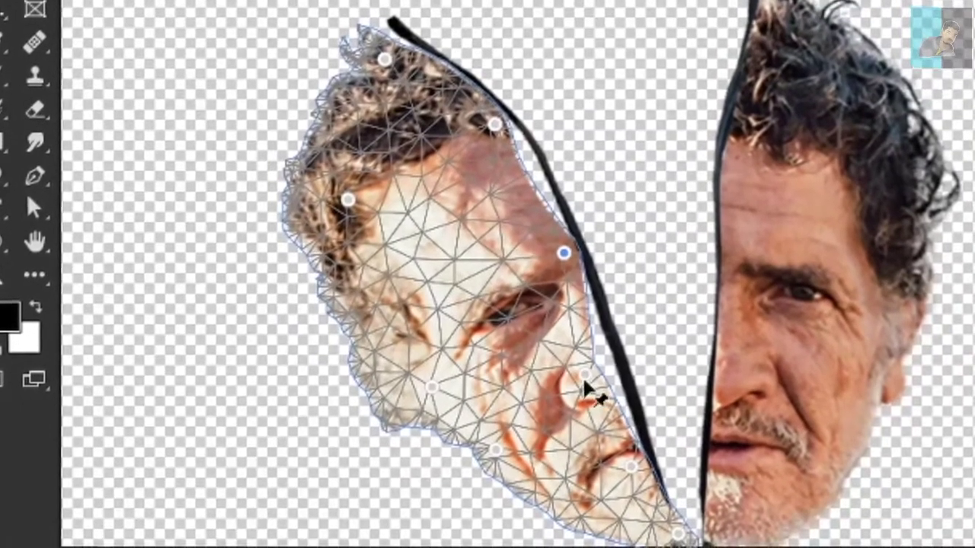
drag(587, 379, 614, 374)
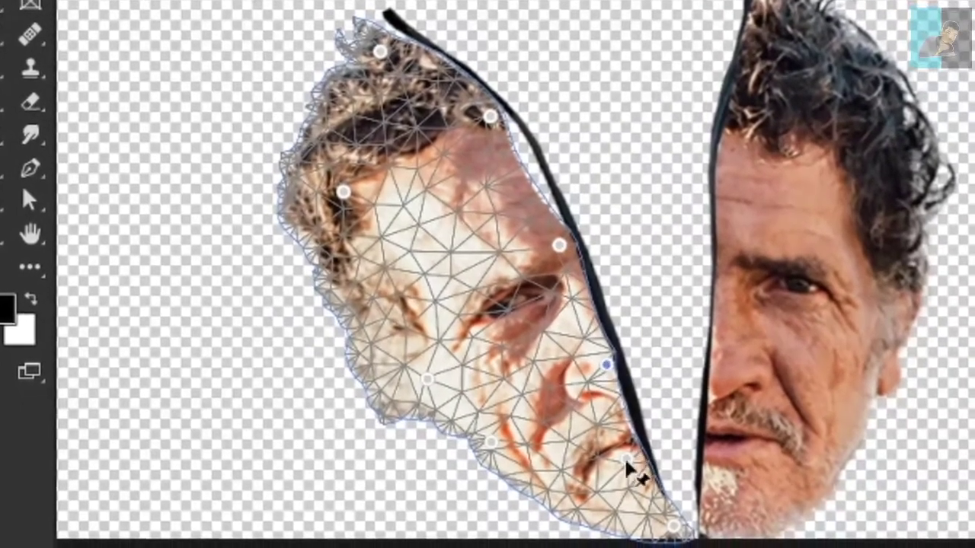
click(632, 467)
click(524, 180)
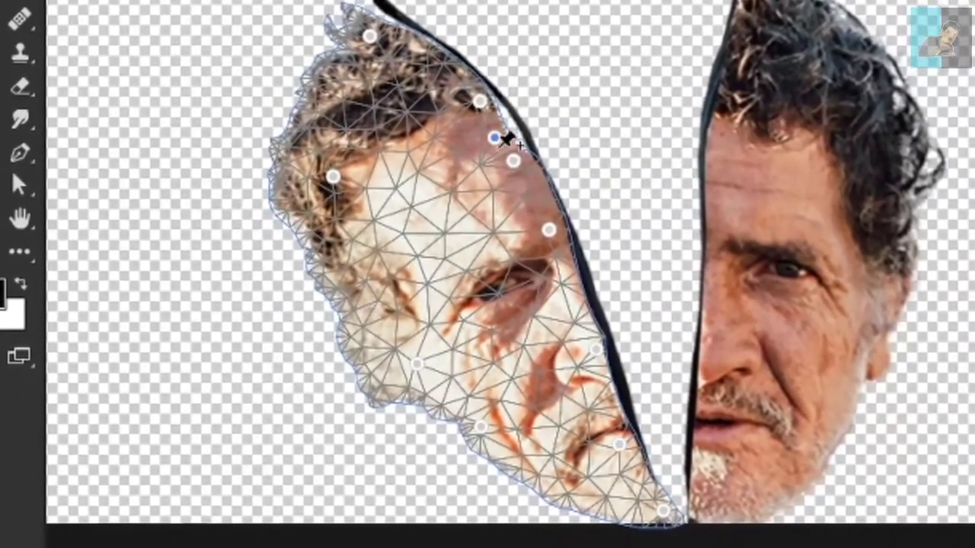
drag(499, 139, 506, 128)
click(404, 39)
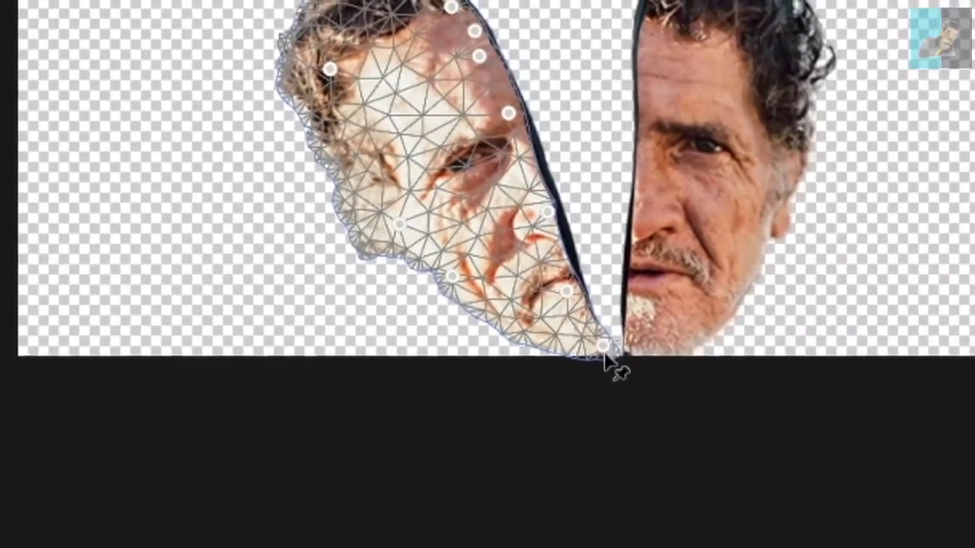
click(591, 364)
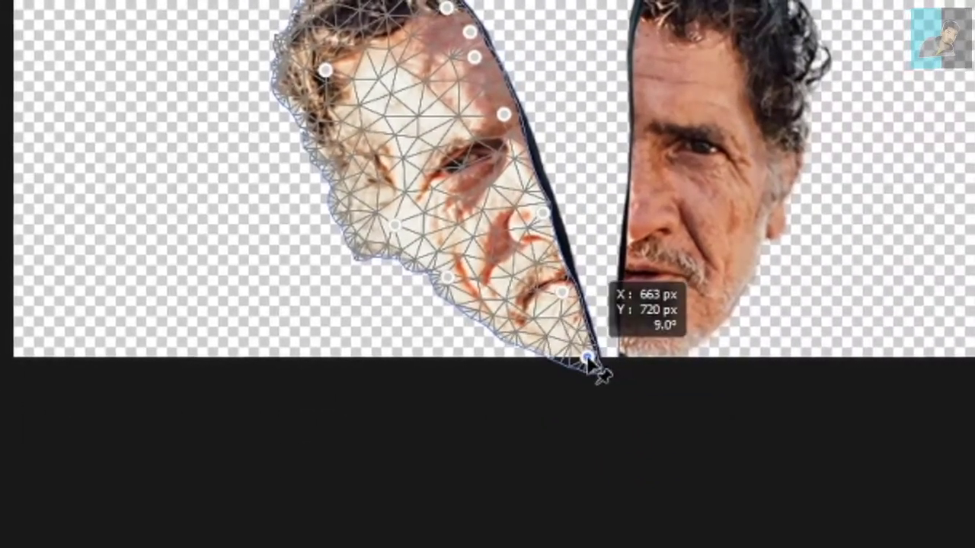
drag(594, 370, 594, 373)
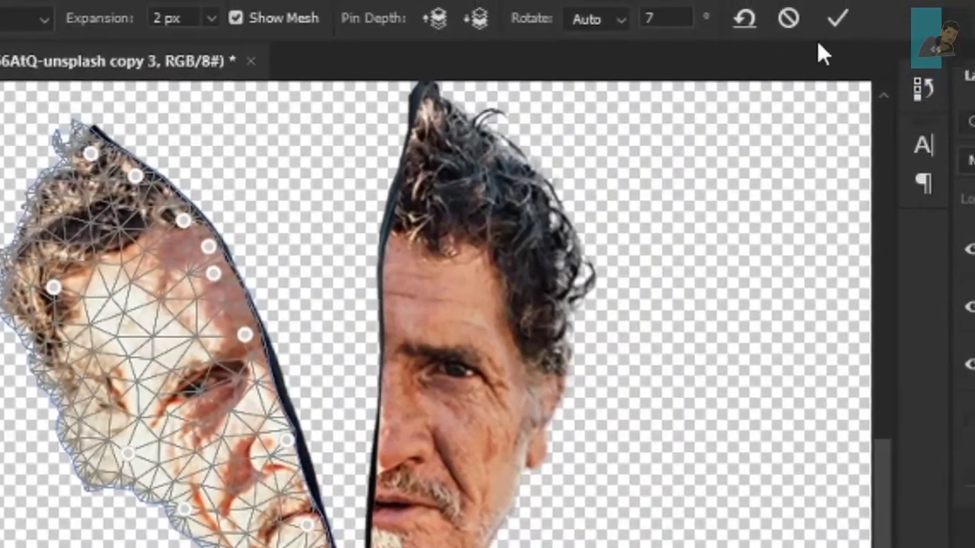
click(837, 18)
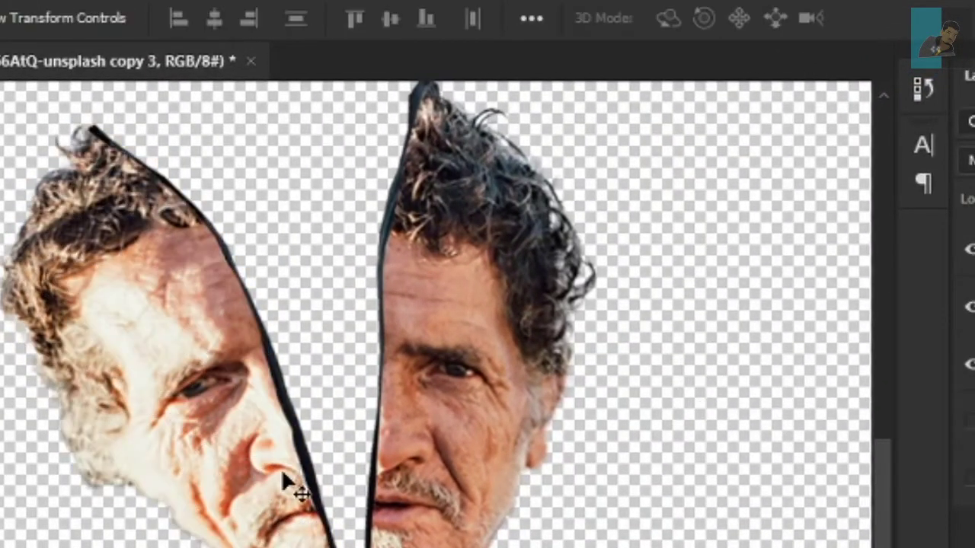
- Hide the warped copy layers and show and select the original unsplash portrait layer
scroll(308, 525, up, 5)
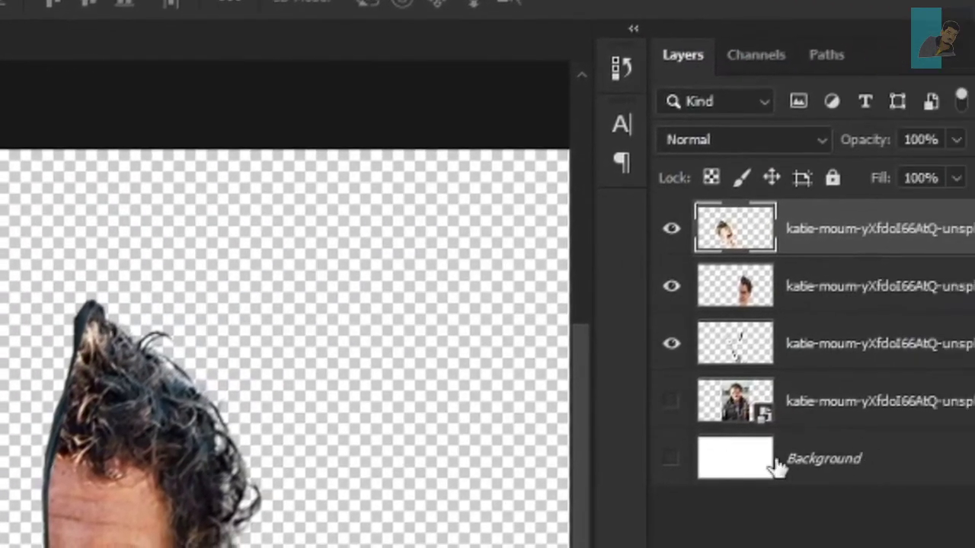
click(670, 407)
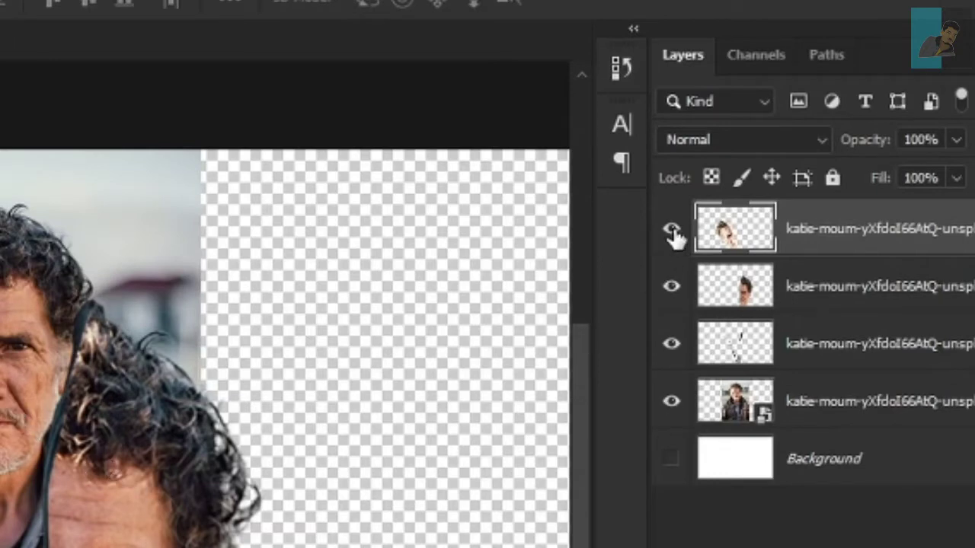
click(671, 285)
click(670, 343)
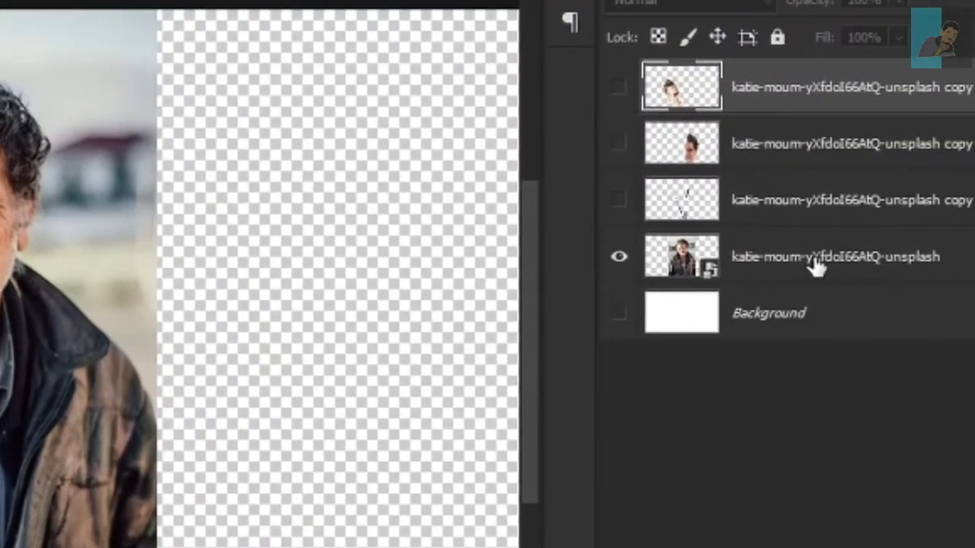
click(815, 265)
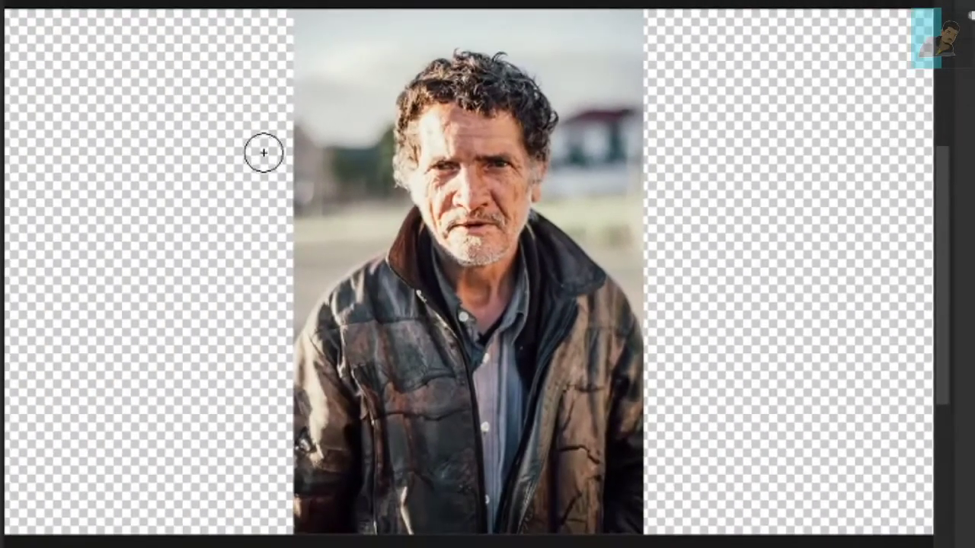
- Quick Select the street background on both sides of the man, refining around his shoulder
drag(314, 249, 337, 87)
drag(549, 12, 624, 194)
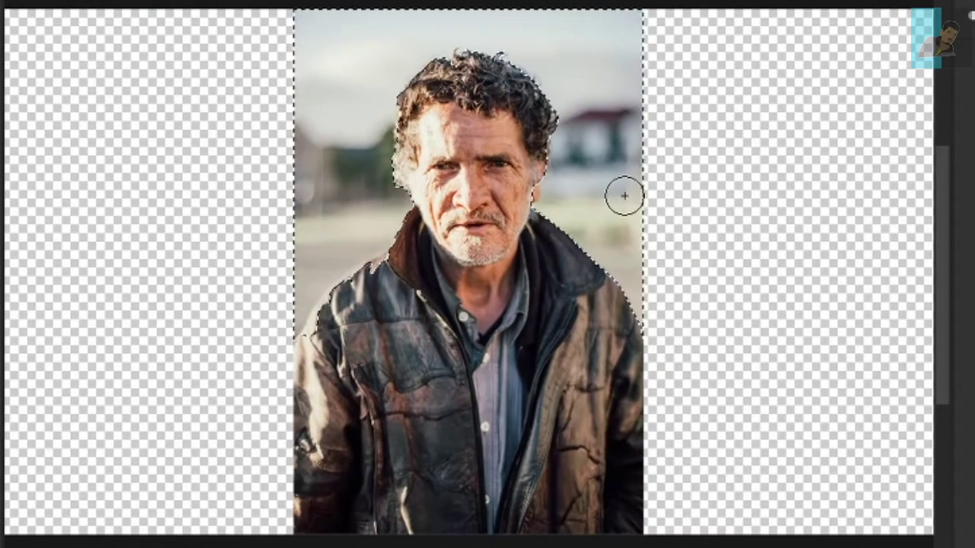
scroll(371, 287, up, 3)
drag(371, 287, 342, 268)
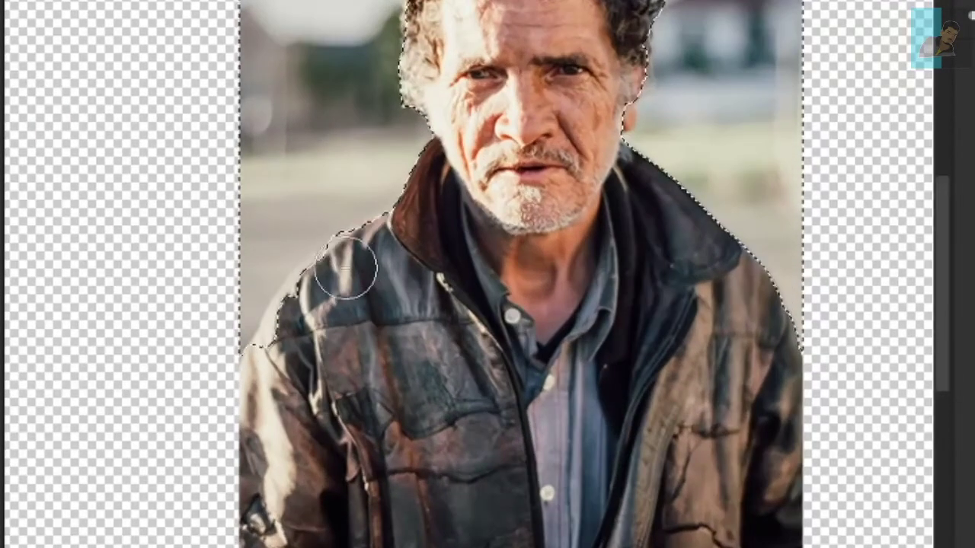
scroll(383, 261, down, 3)
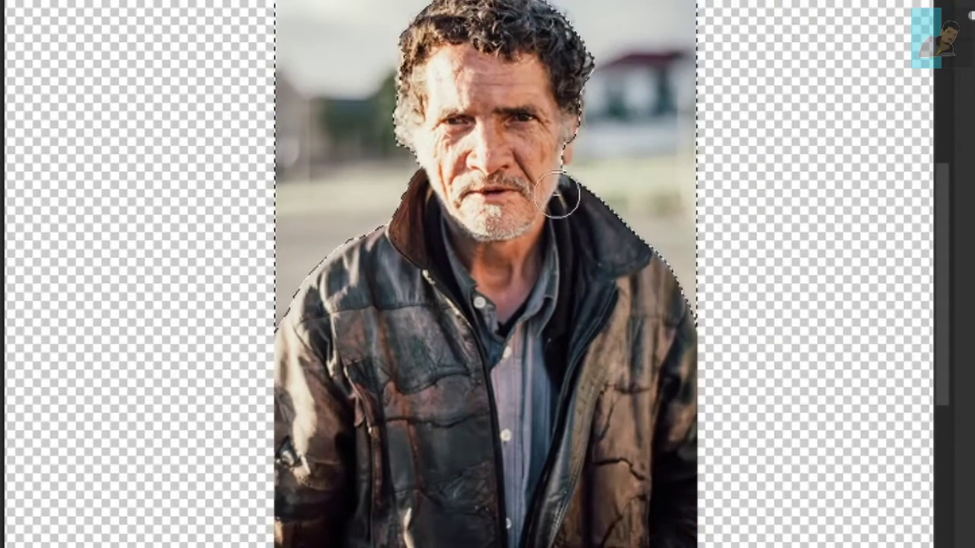
scroll(561, 196, up, 3)
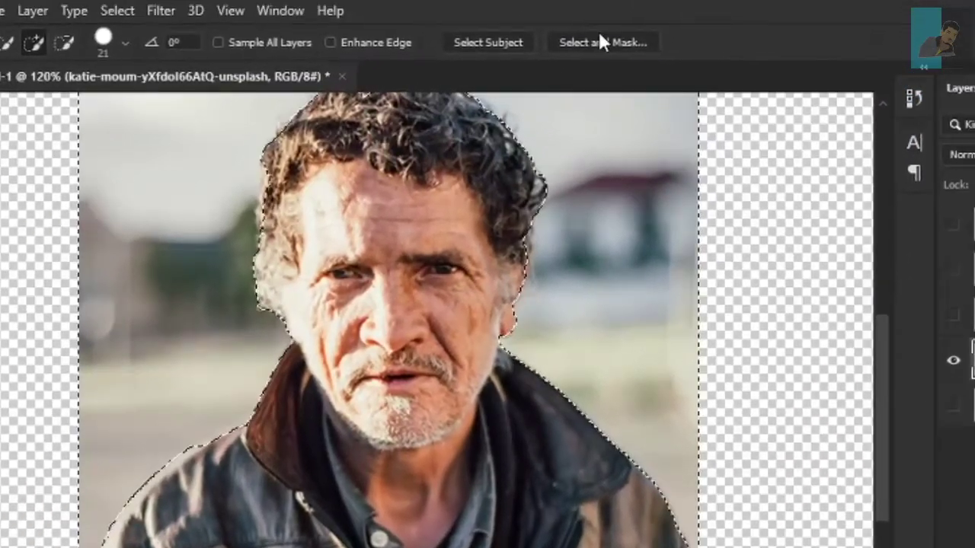
- In Select and Mask, invert the selection and output it to a new layer with layer mask
click(598, 42)
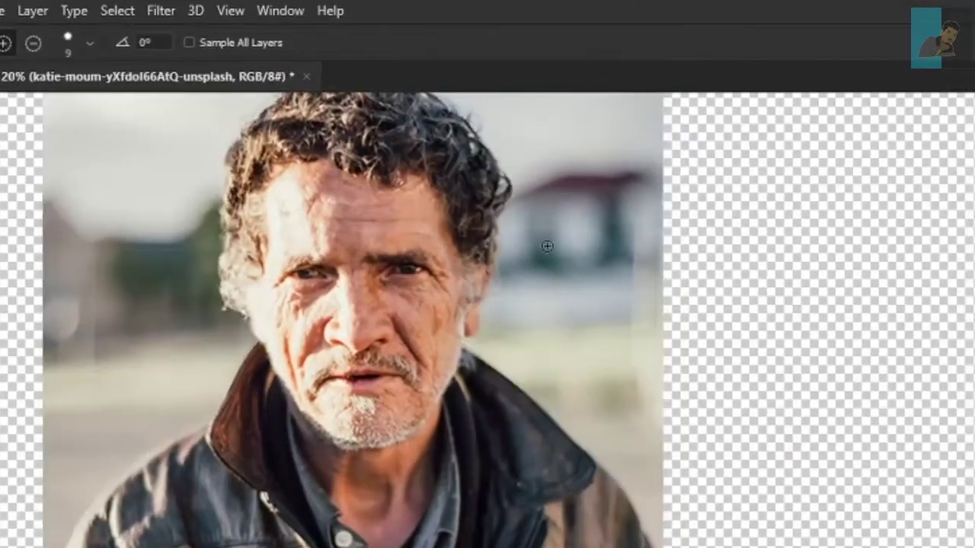
scroll(450, 264, down, 3)
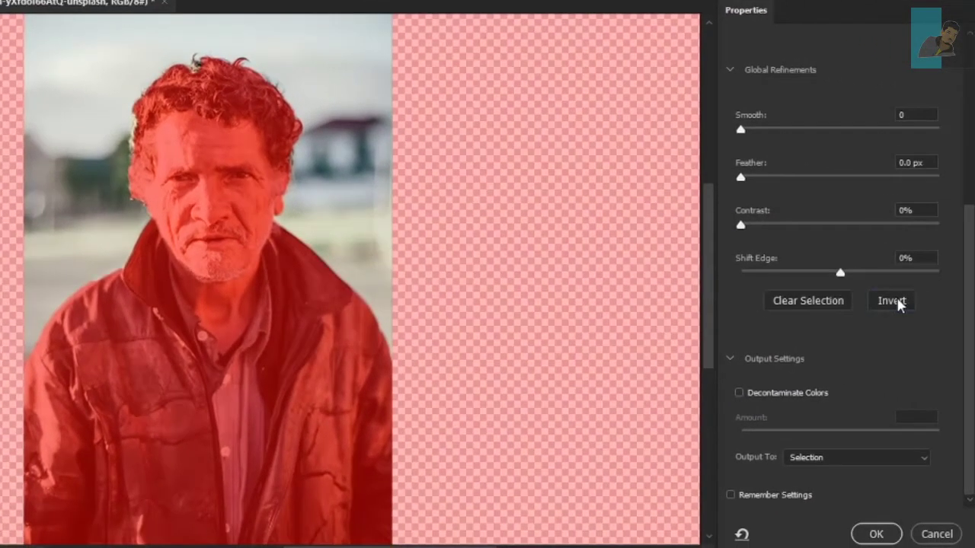
click(893, 302)
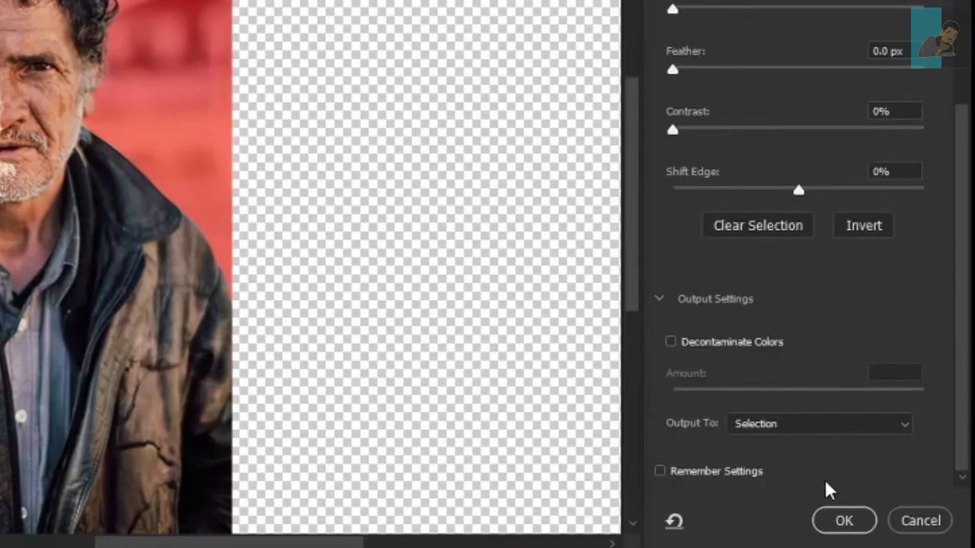
click(856, 425)
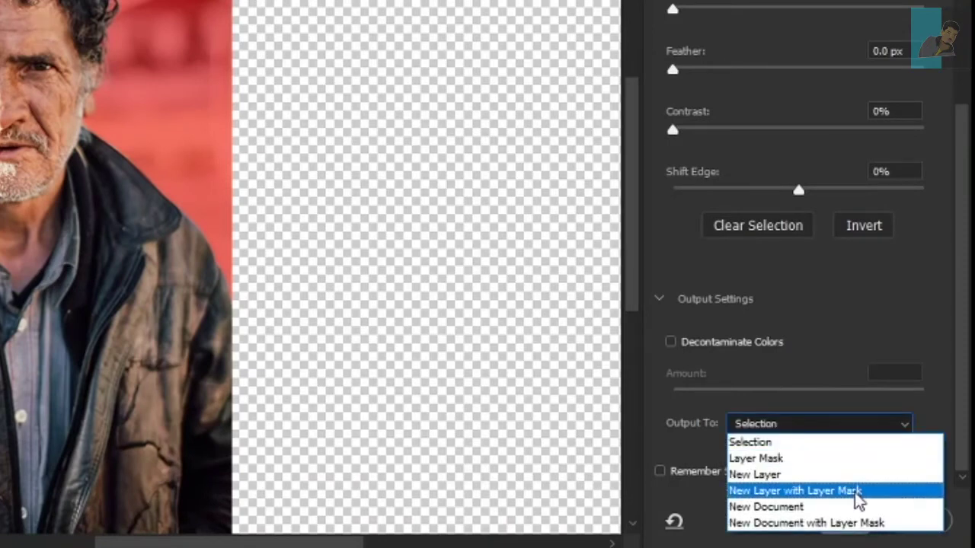
click(856, 494)
click(845, 521)
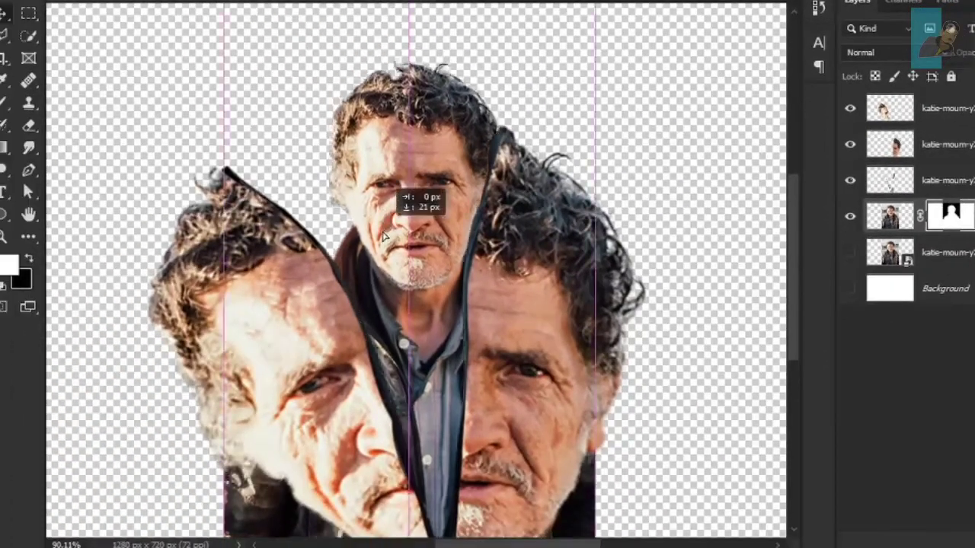
- Move, scale and rotate the cut-out portrait to fit between the split head halves
drag(349, 206, 365, 261)
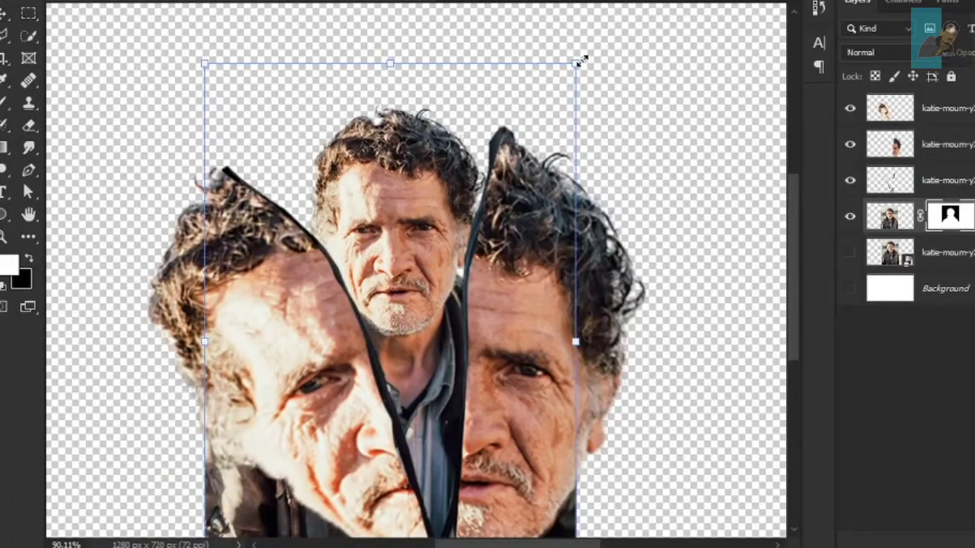
drag(580, 61, 670, 8)
scroll(584, 148, down, 3)
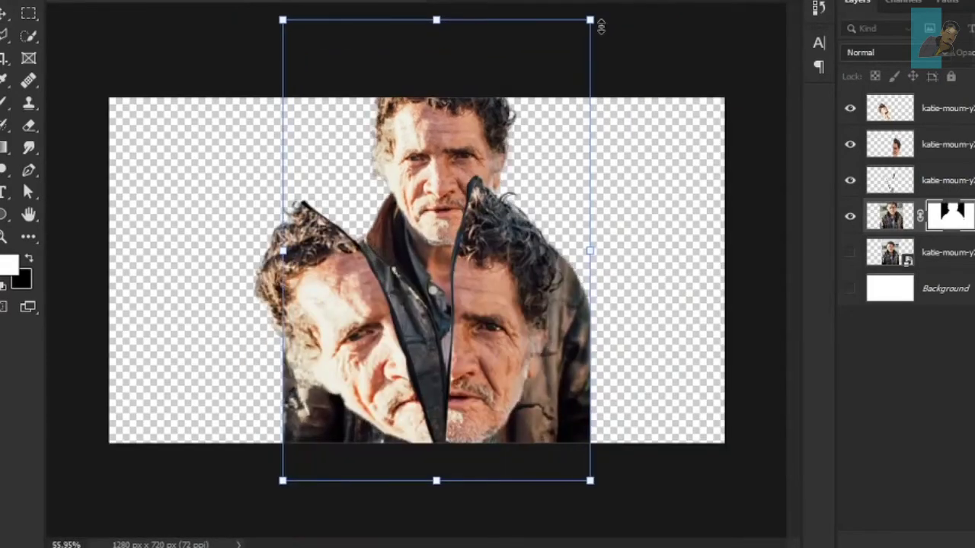
mouse_move(601, 26)
mouse_down()
mouse_move(674, 4)
mouse_move(598, 124)
mouse_move(607, 159)
mouse_move(566, 169)
mouse_move(594, 95)
mouse_move(586, 85)
mouse_up()
drag(419, 273, 426, 284)
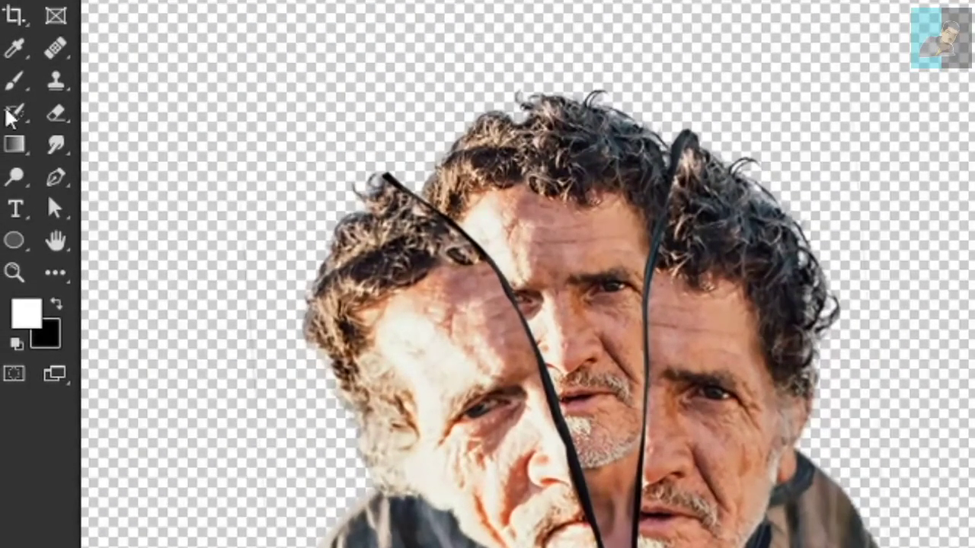
- With a black brush of about 112 px, paint the layer mask to hide the jacket
click(15, 80)
key(x)
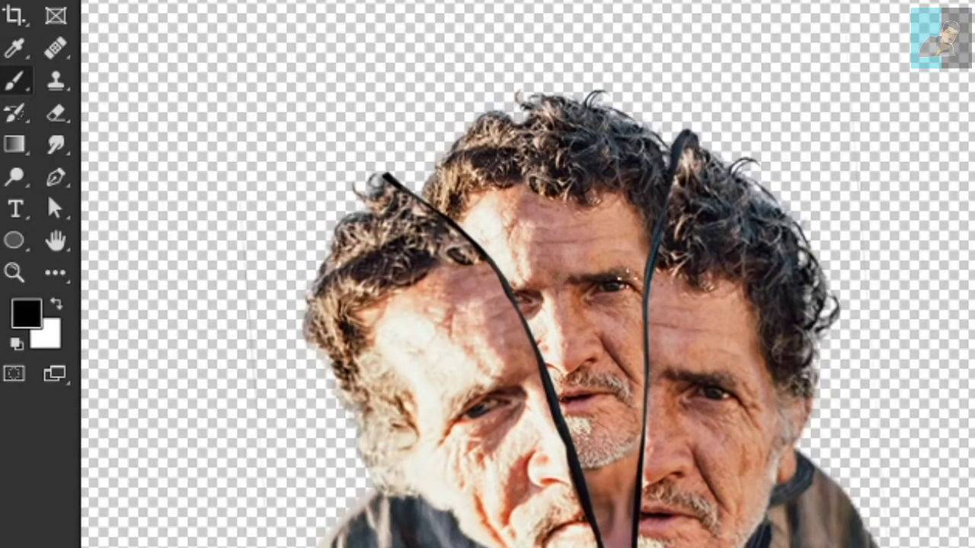
alt+right_click(710, 414)
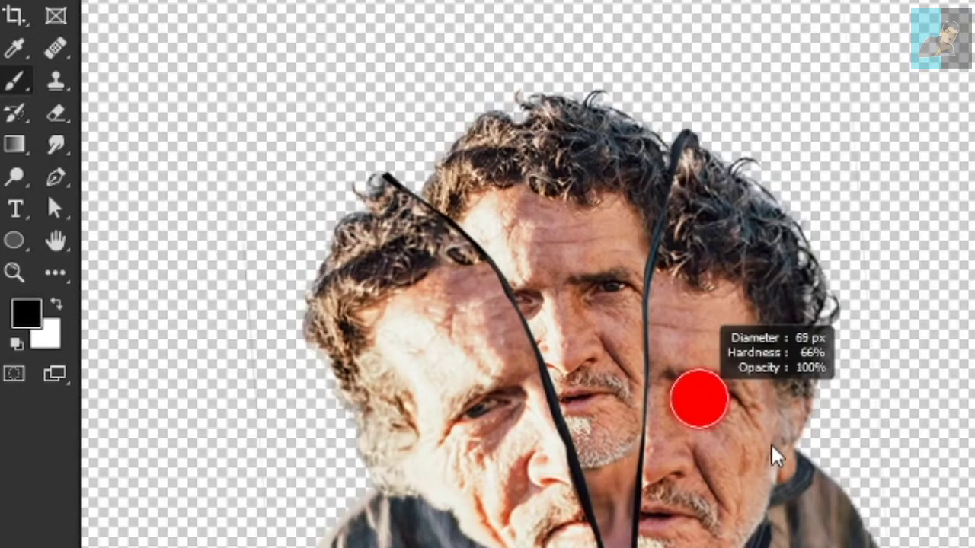
drag(773, 455, 797, 502)
drag(815, 469, 792, 543)
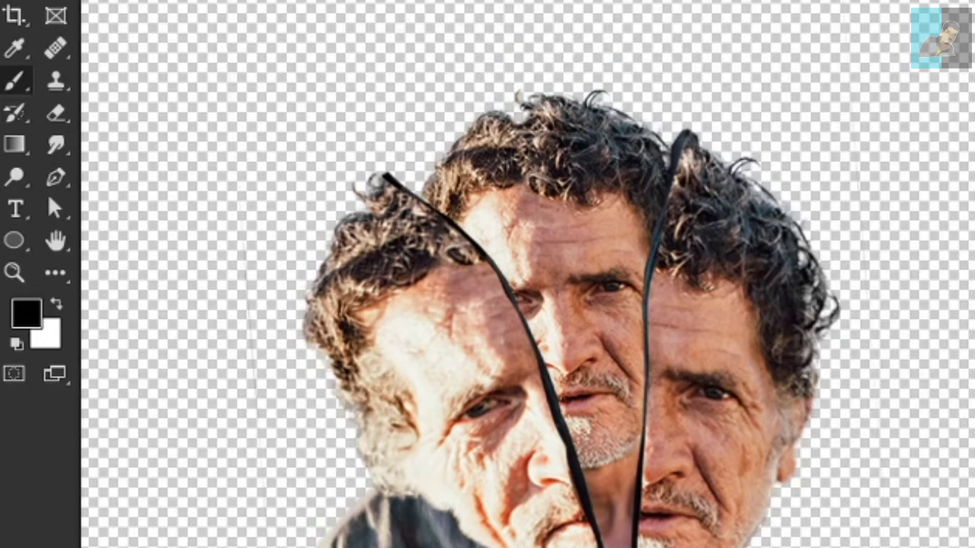
mouse_move(495, 533)
mouse_down()
mouse_move(389, 526)
mouse_move(305, 537)
mouse_up()
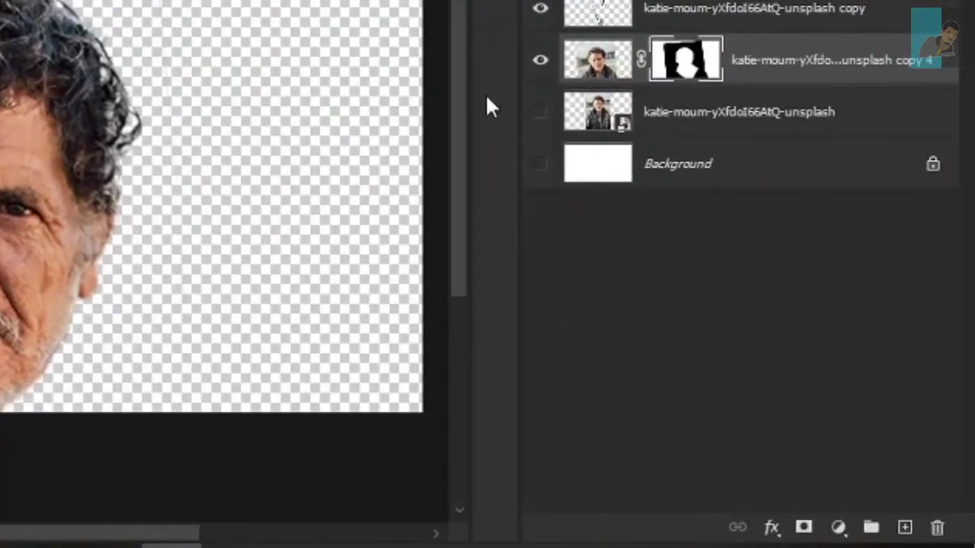
- On a new layer, paint soft black shadows with a ~300 px brush around the head and mid-face
click(904, 529)
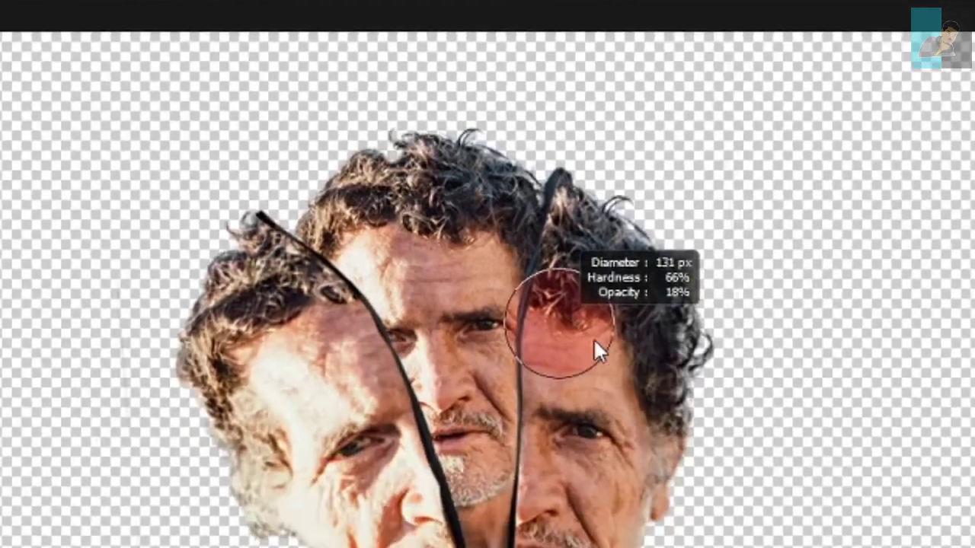
drag(599, 348, 653, 262)
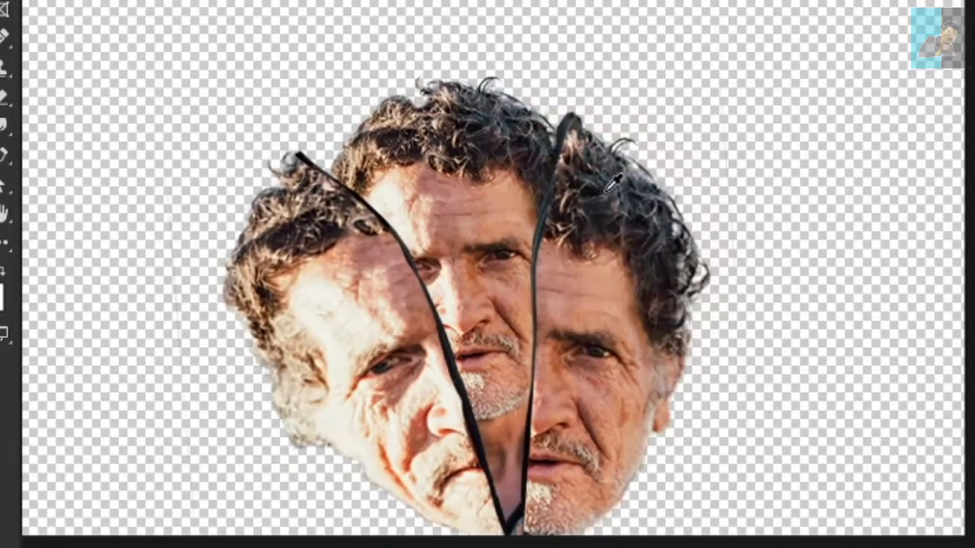
drag(585, 228, 533, 229)
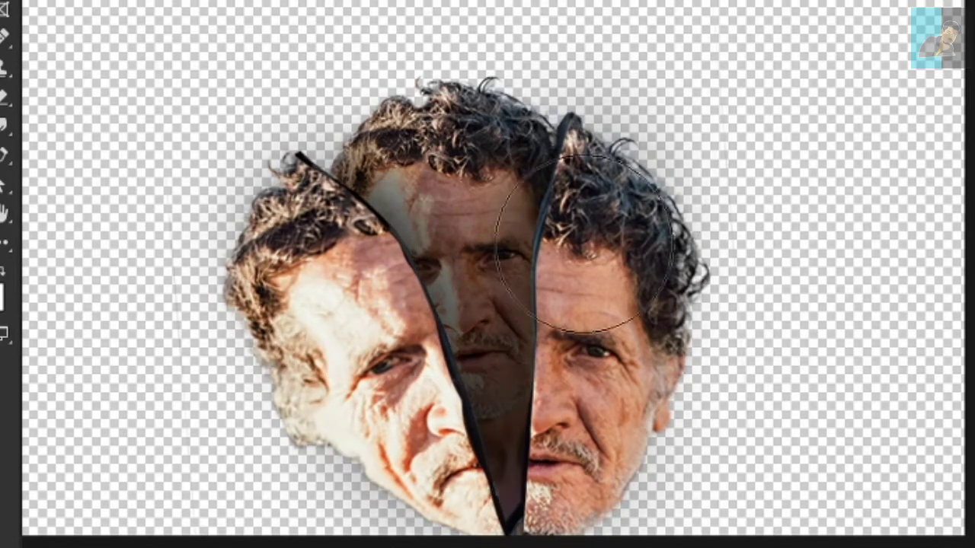
alt+right_click(512, 290)
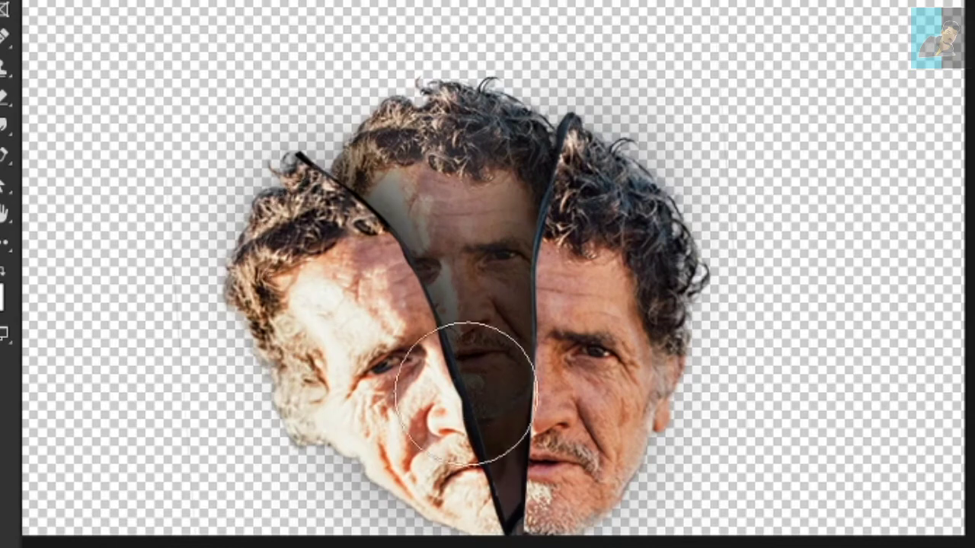
key(ctrl+0)
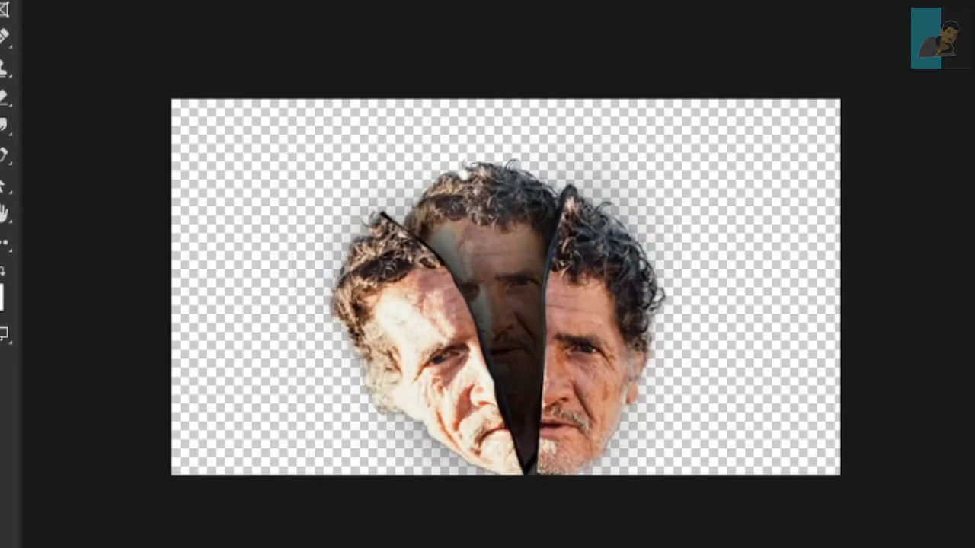
- Set green foreground and blue background colours and drag a diagonal green-to-blue gradient
click(2, 293)
key(Escape)
click(4, 304)
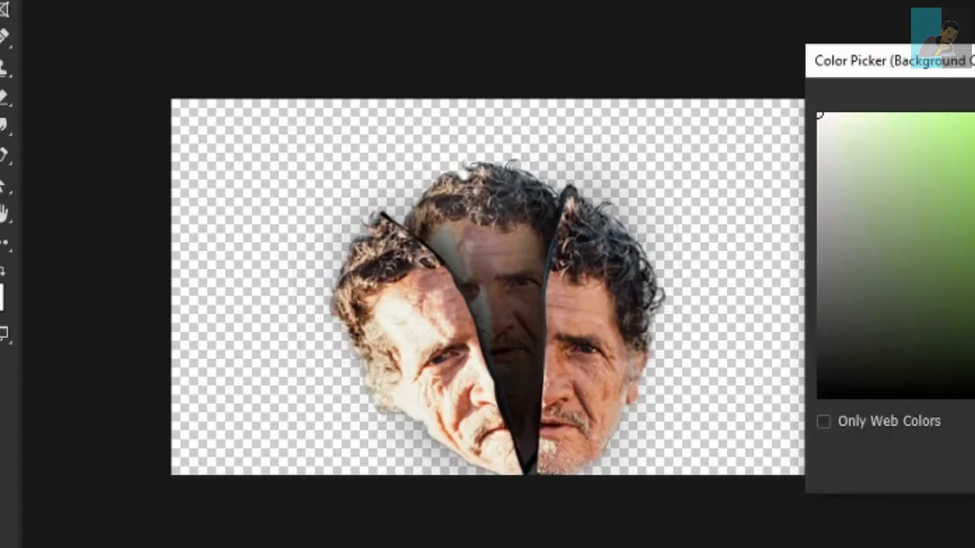
key(Return)
drag(227, 246, 803, 437)
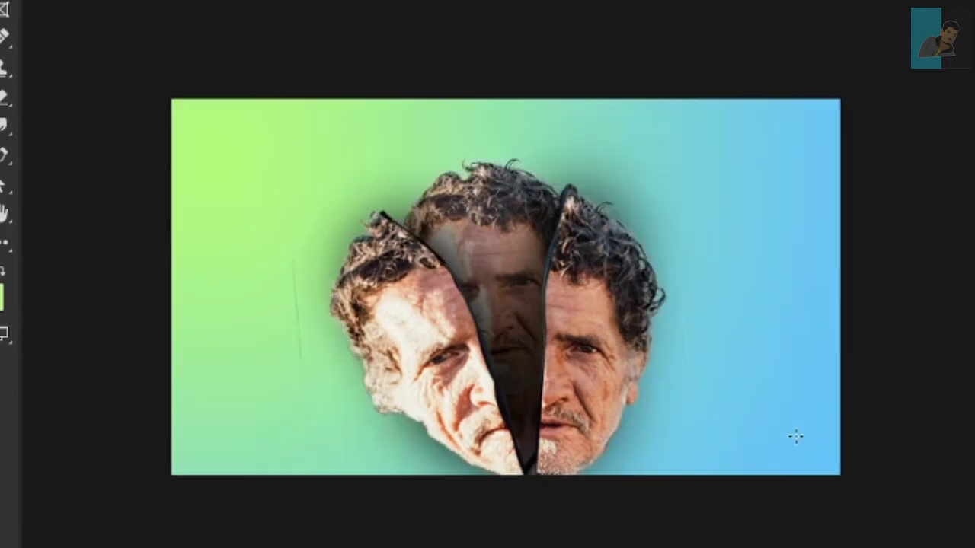
- Free Transform the faces layer, moving it up-left and enlarging it
key(ctrl+t)
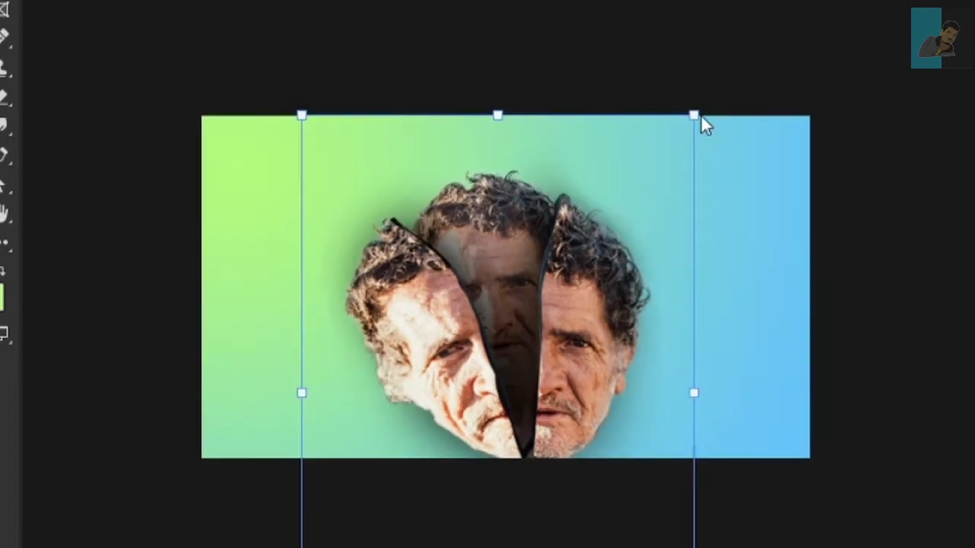
drag(703, 124, 594, 221)
key(Return)
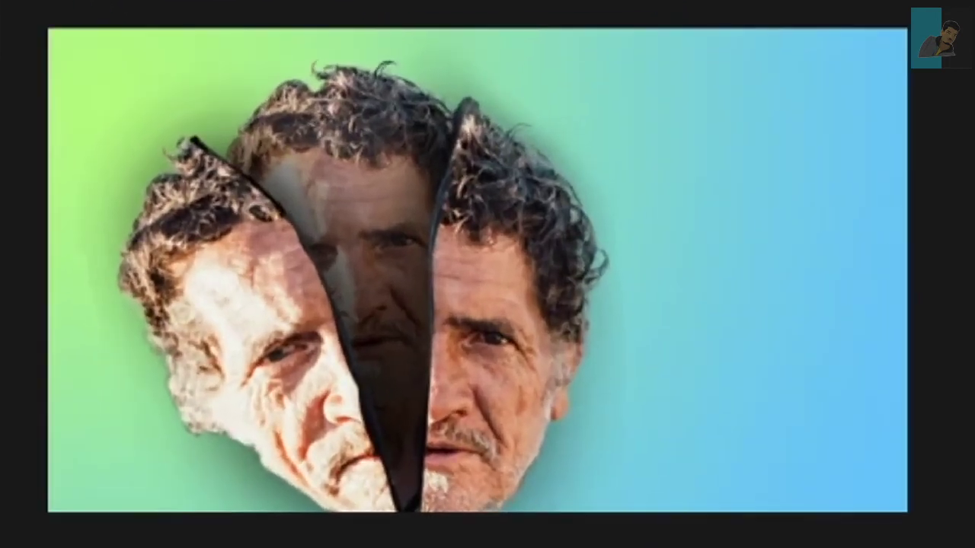